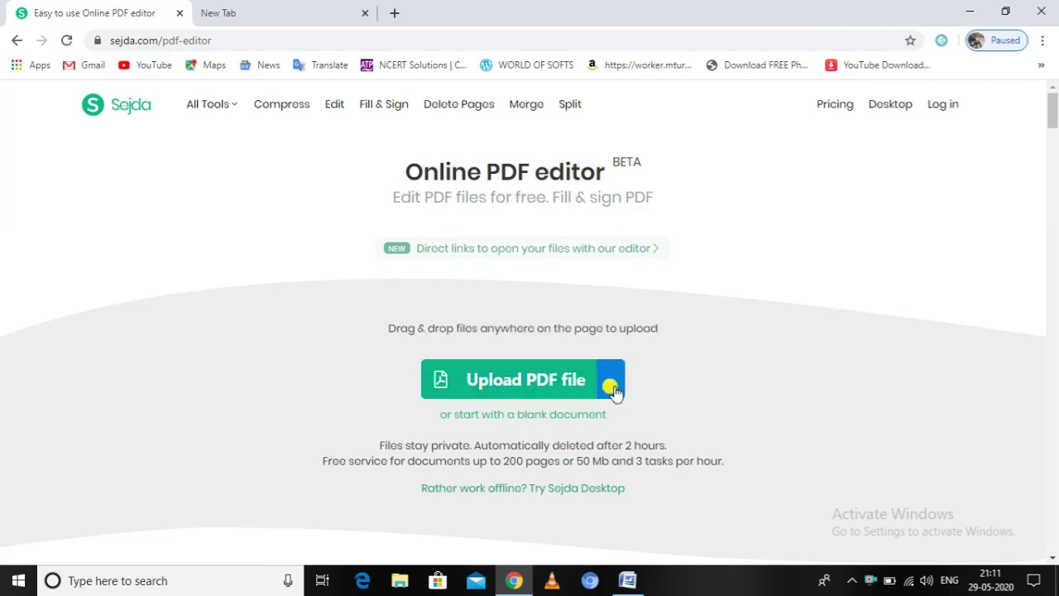
# - Upload the cheat_codes PDF from the Desktop into the online PDF editor
pyautogui.click(563, 381)
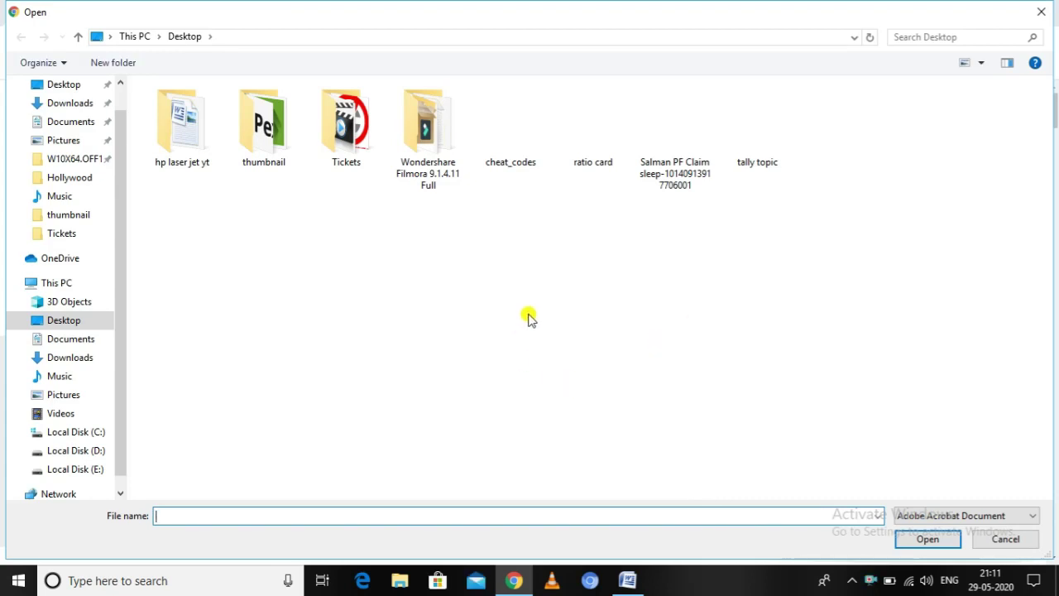
pyautogui.click(519, 163)
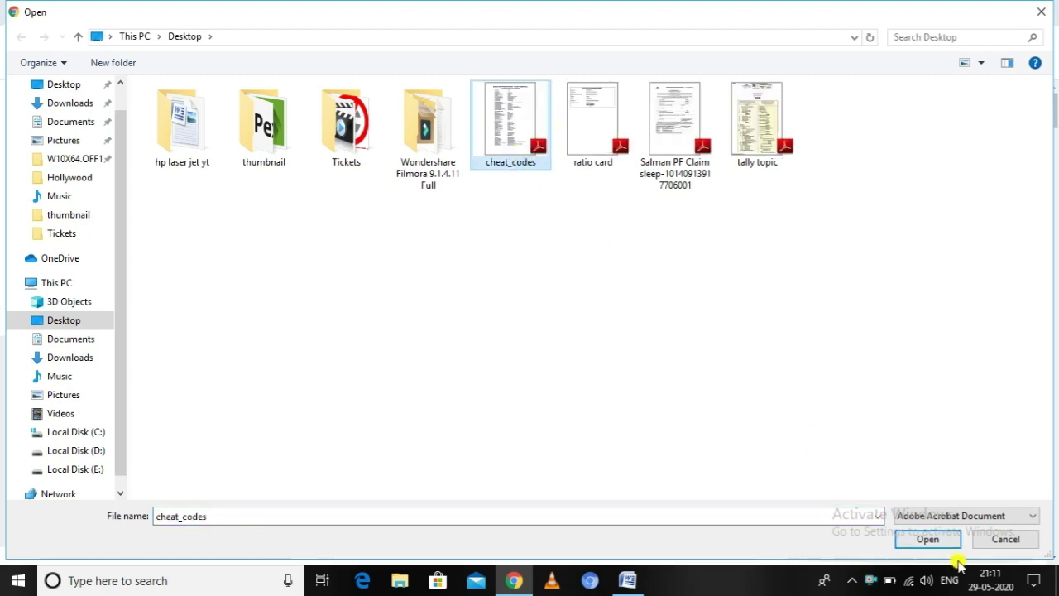
pyautogui.click(928, 538)
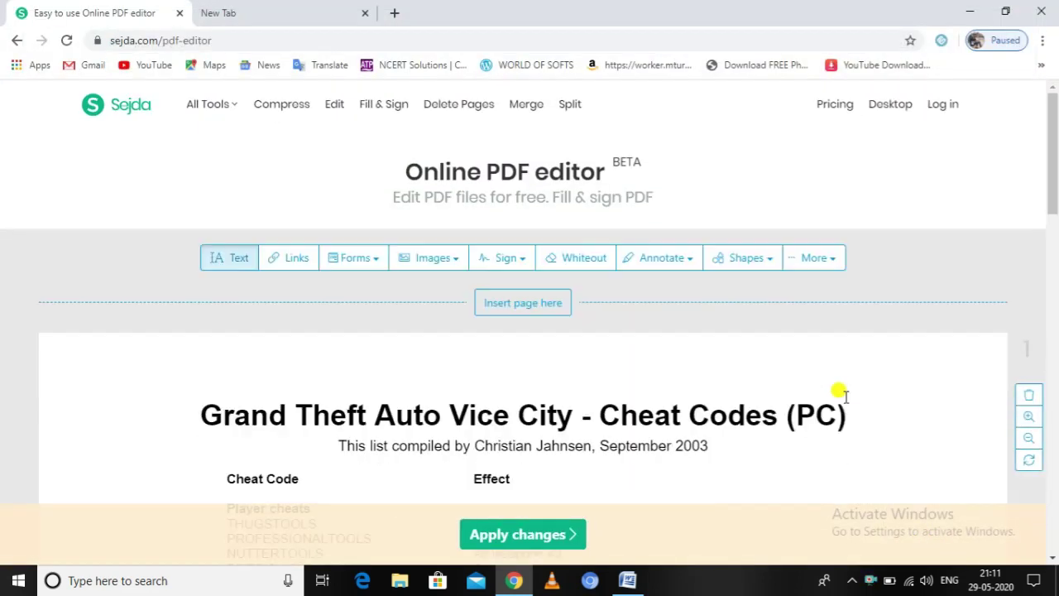
pyautogui.scroll(-4, 841, 395)
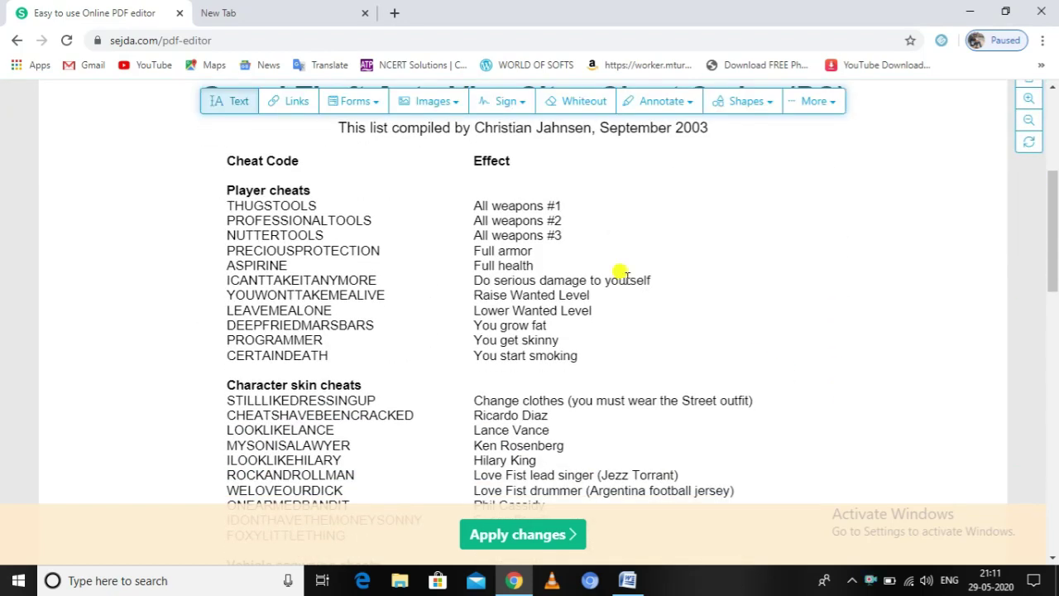
pyautogui.scroll(1, 591, 285)
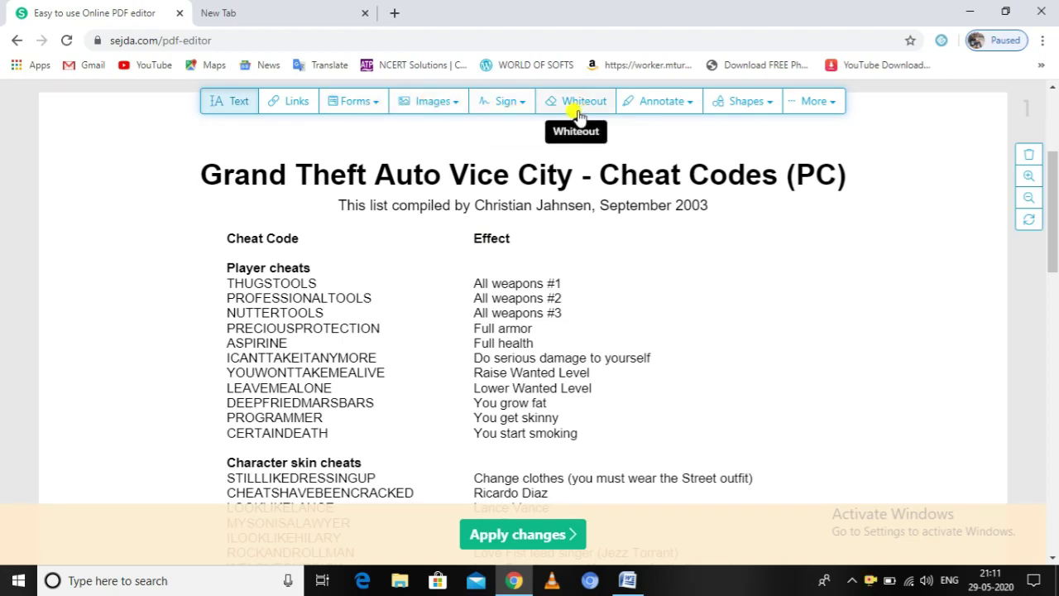
pyautogui.click(836, 108)
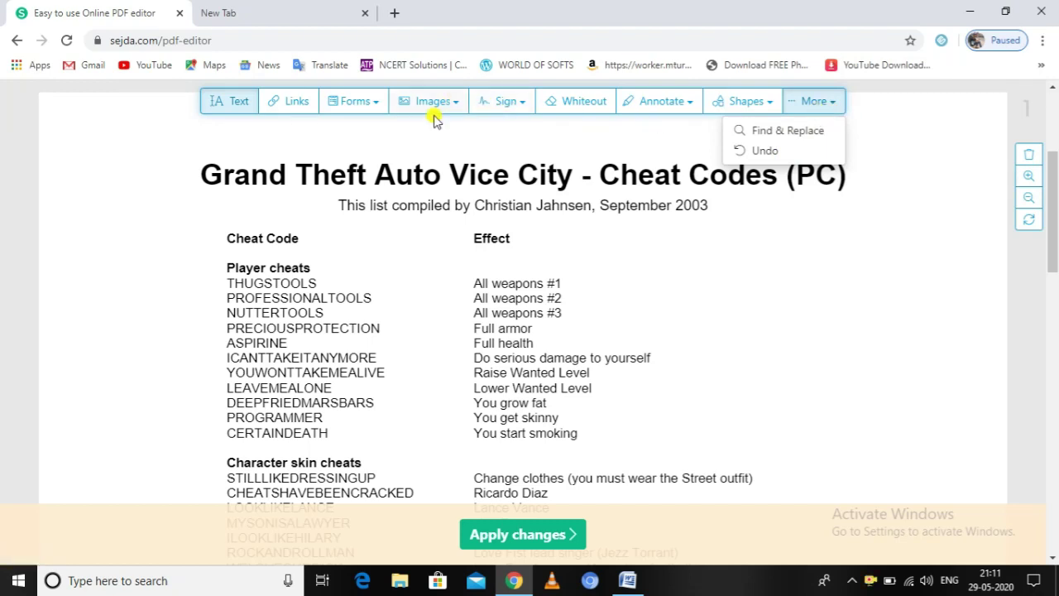
pyautogui.click(831, 105)
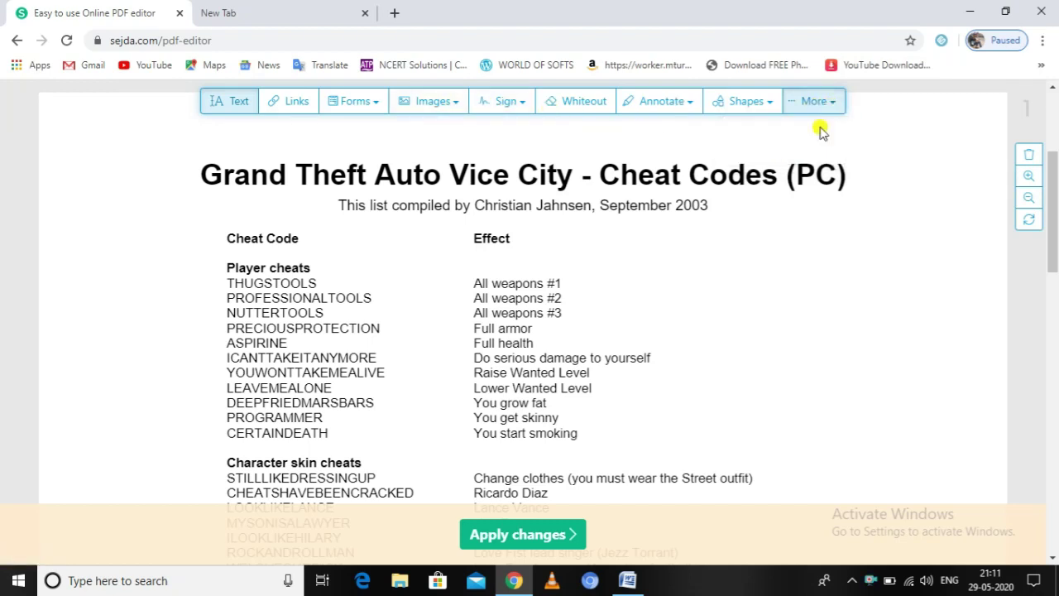
# - Replace the MYSONISALAWYER line under Character skin cheats with the text "Accept"
pyautogui.scroll(-3, 587, 229)
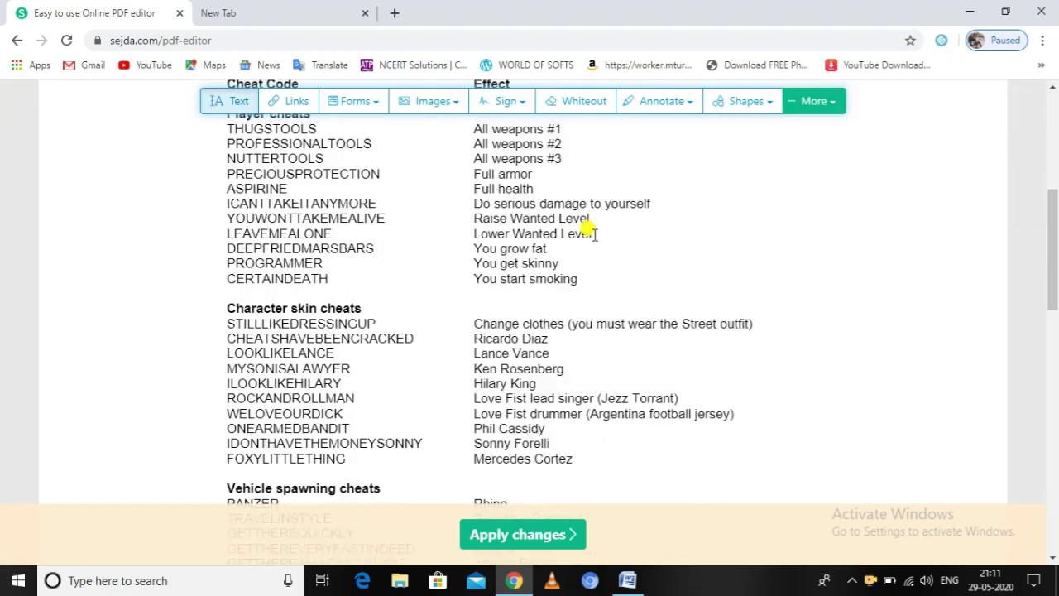
pyautogui.scroll(-3, 595, 235)
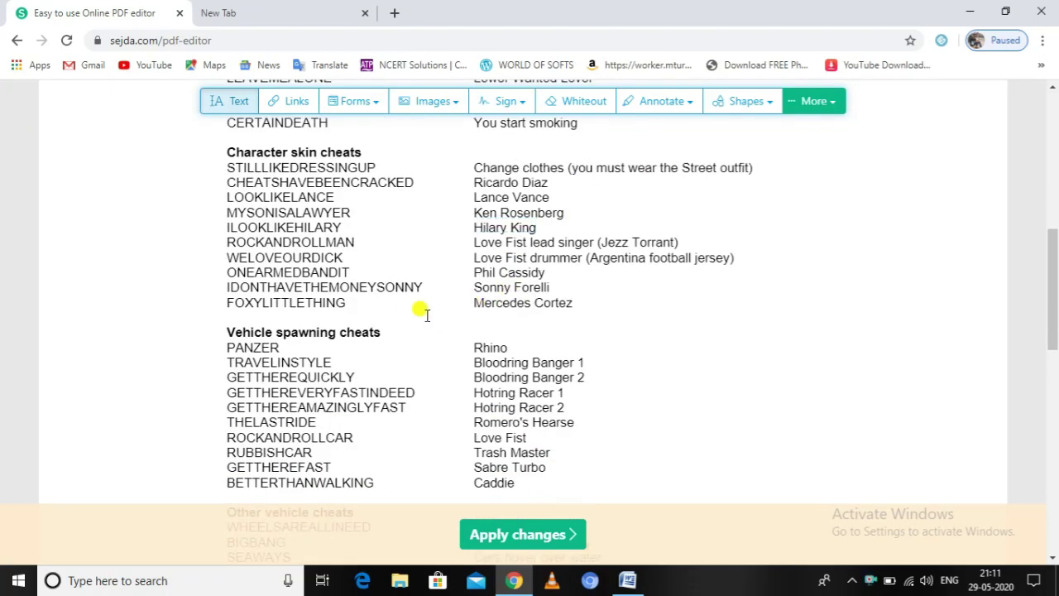
pyautogui.click(346, 212)
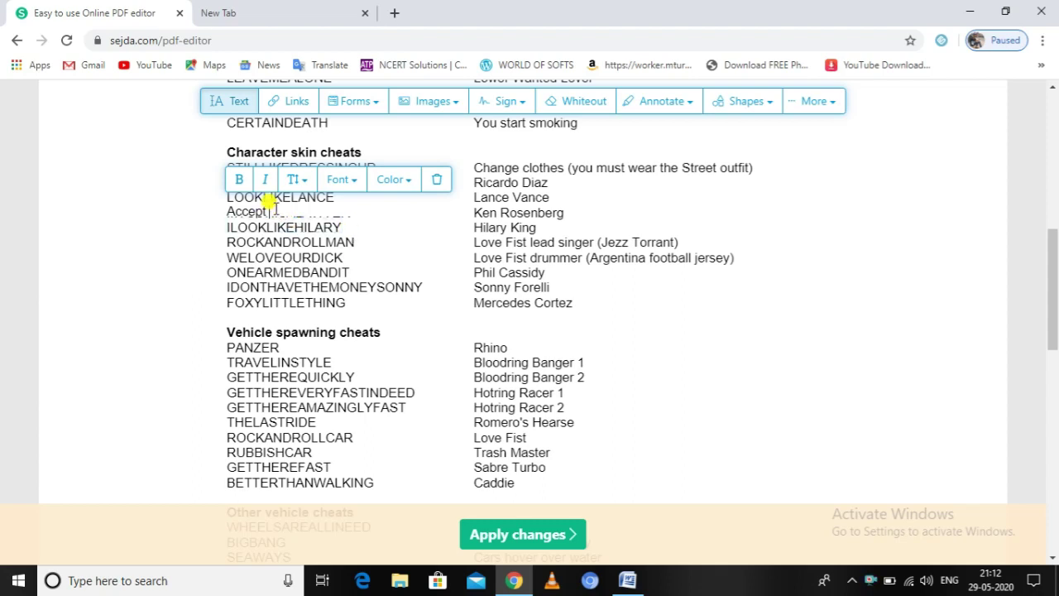
# - Format the "Accept" text as dark red, bold and italic
pyautogui.moveTo(269, 210); pyautogui.dragTo(220, 207)
pyautogui.click(217, 207)
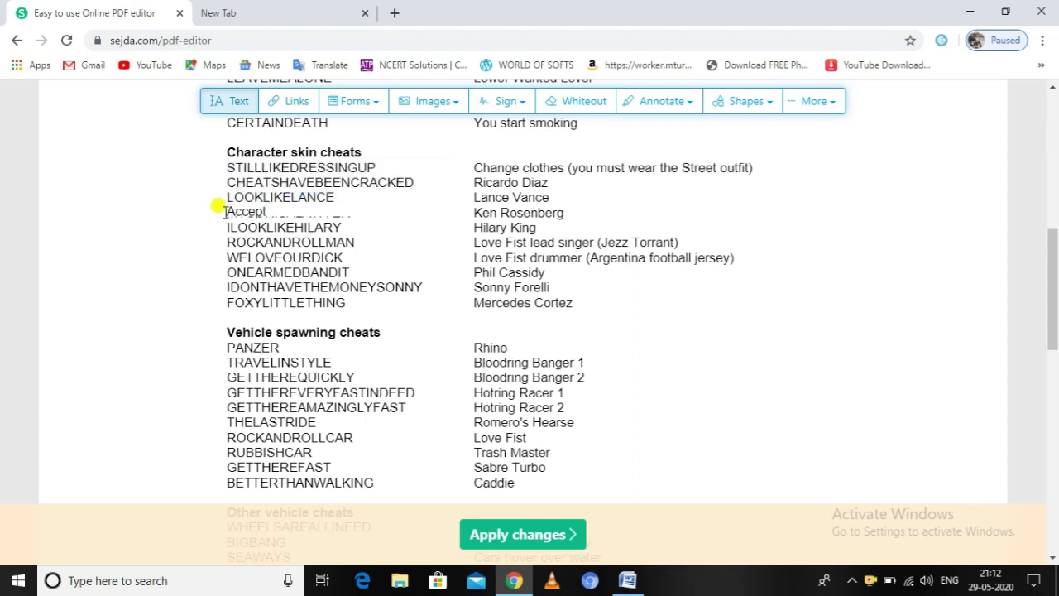
pyautogui.click(248, 208)
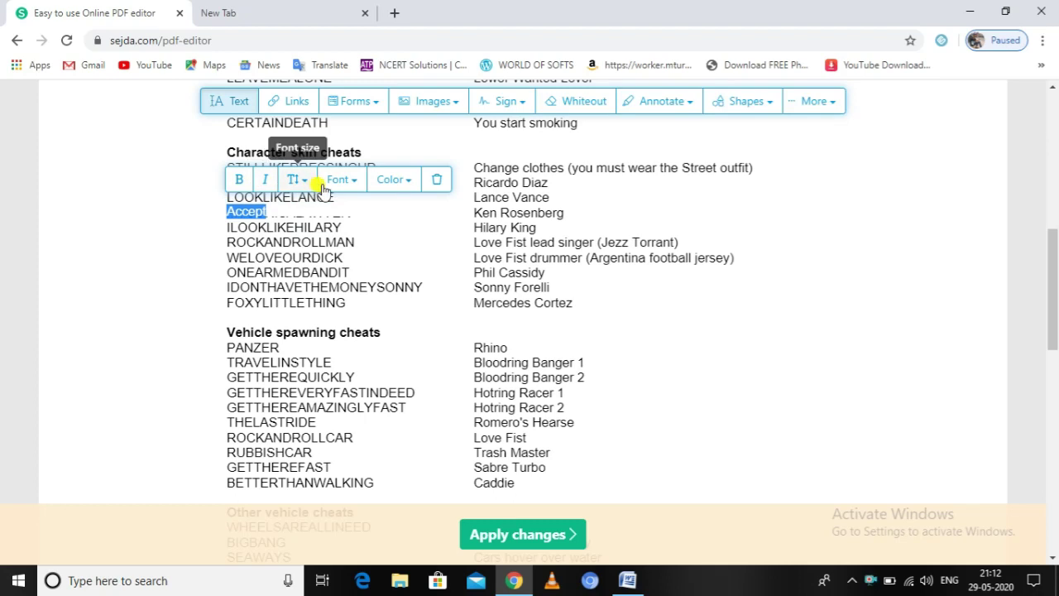
pyautogui.click(409, 188)
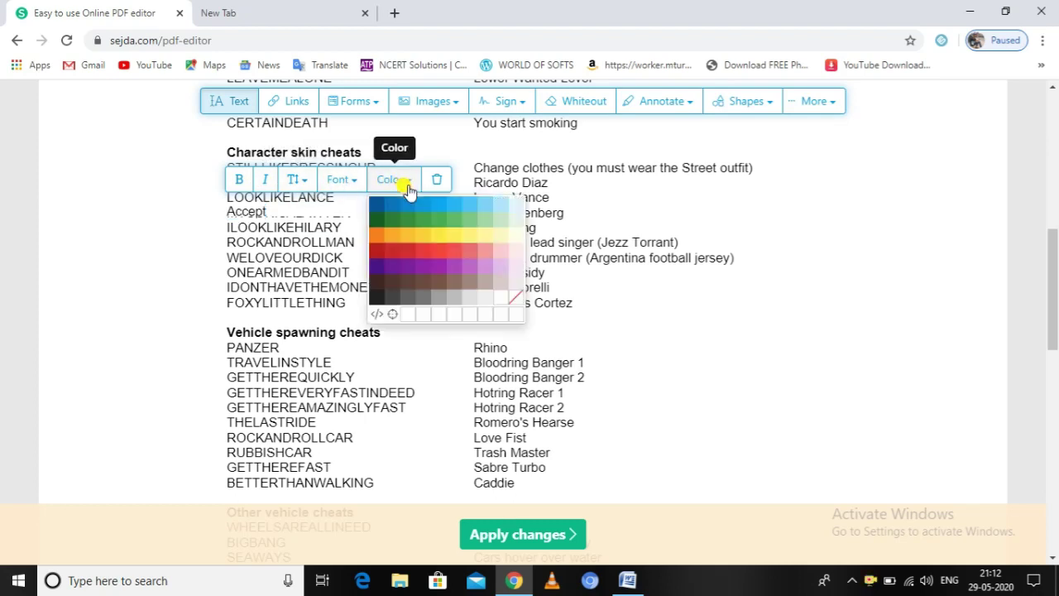
pyautogui.click(378, 249)
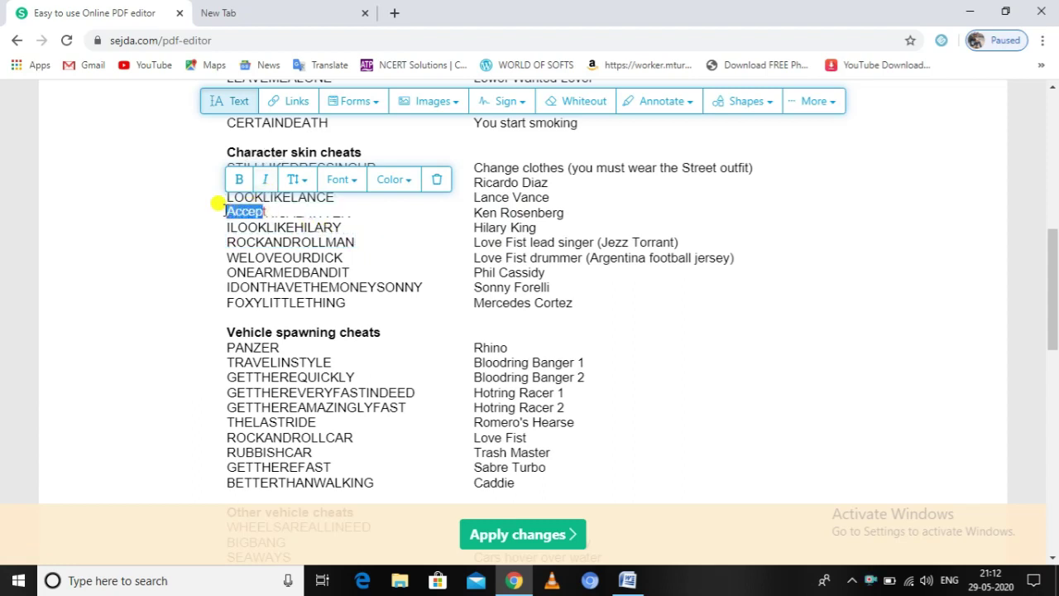
pyautogui.click(264, 189)
pyautogui.click(237, 179)
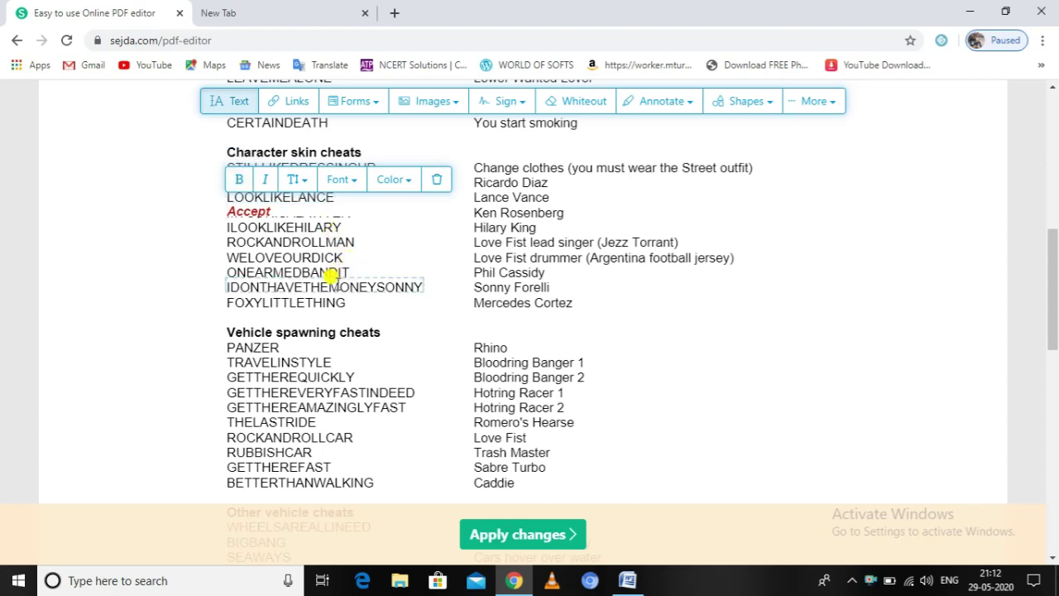
pyautogui.click(319, 302)
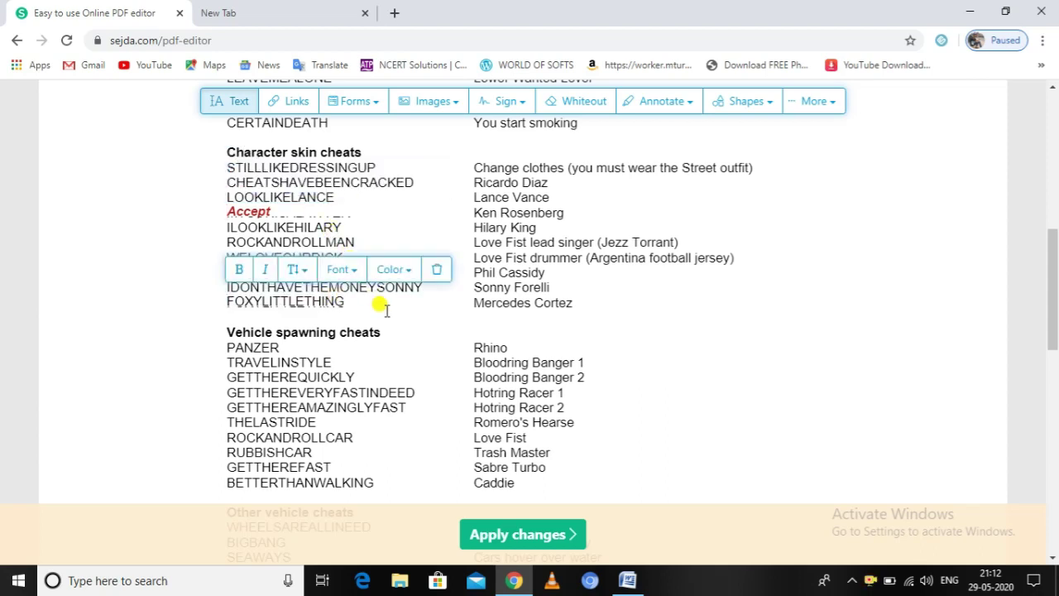
# - Set the font size of the whole "Other vehicle cheats" heading to 12
pyautogui.scroll(-3, 379, 306)
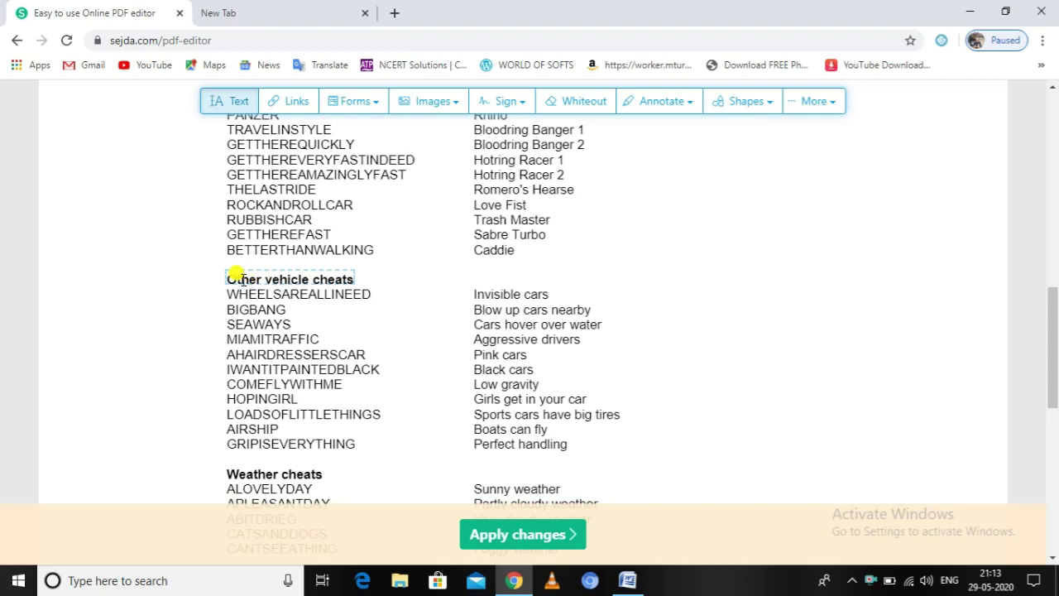
pyautogui.click(234, 278)
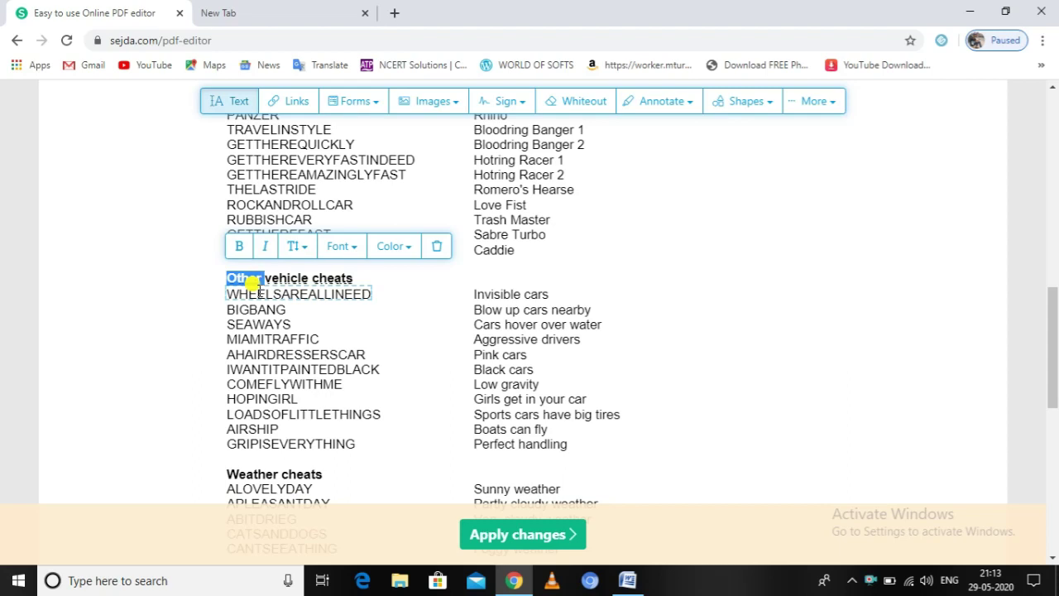
pyautogui.hotkey('shift', 'Right')
pyautogui.hotkey('shift', 'Right')
pyautogui.hotkey('shift', 'Right')
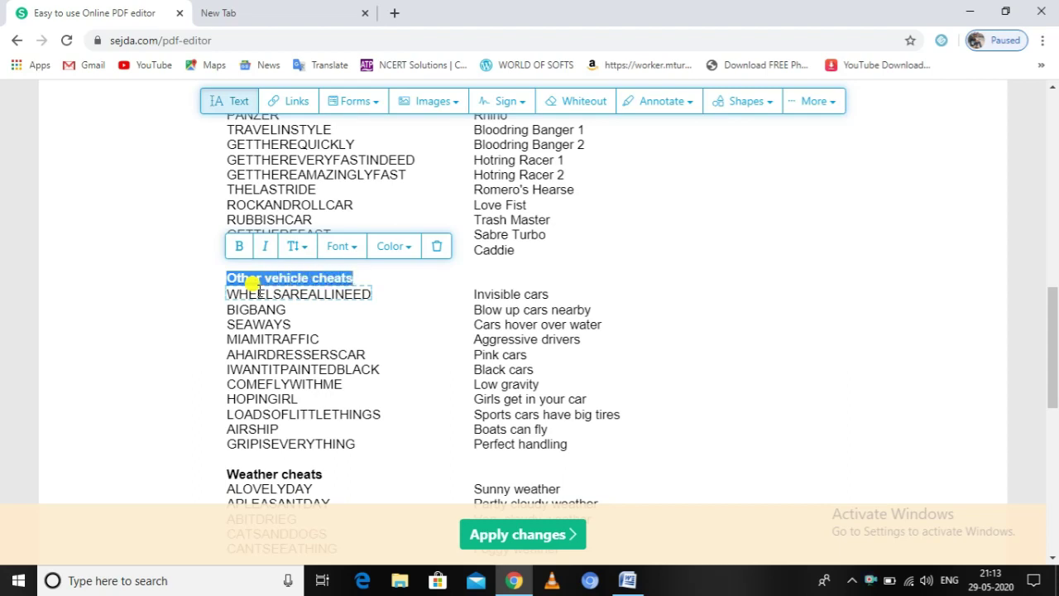
pyautogui.click(298, 251)
pyautogui.moveTo(345, 276); pyautogui.dragTo(353, 277)
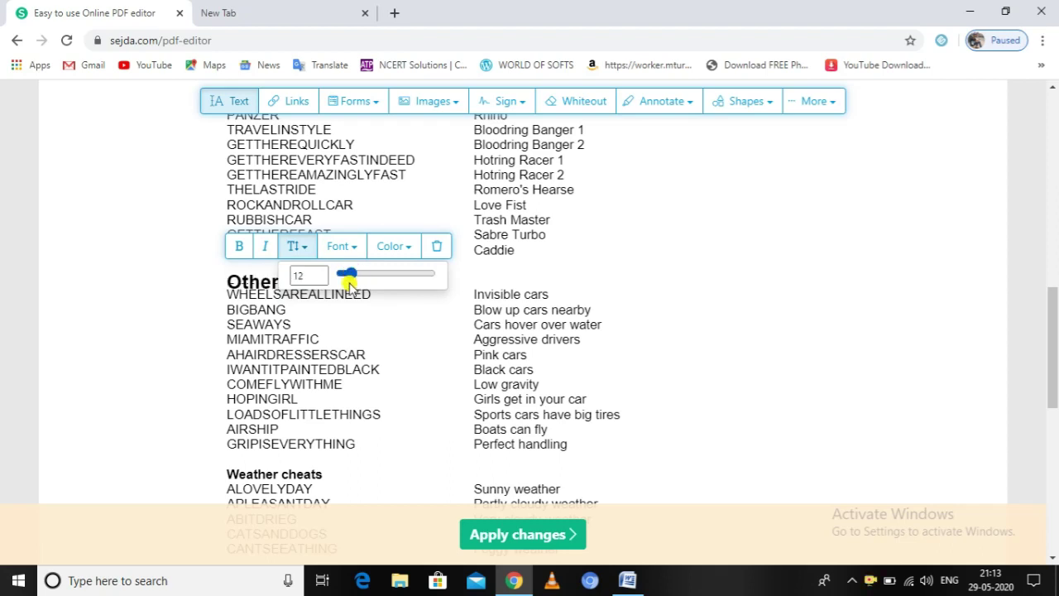
# - Change the "Other vehicle cheats" heading's font to Droid Serif and its colour to dark purple
pyautogui.click(358, 248)
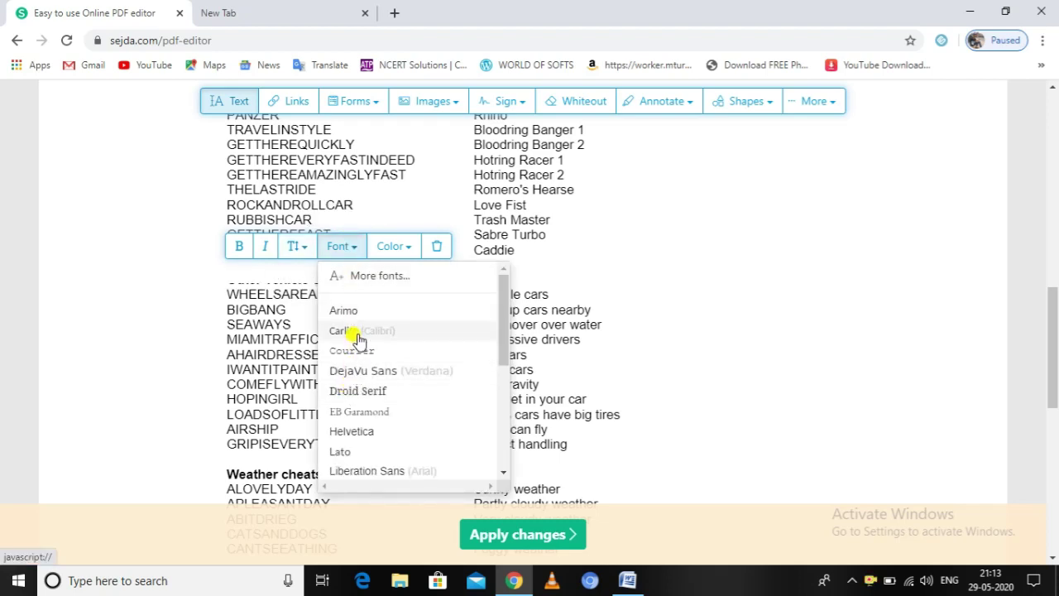
pyautogui.click(356, 392)
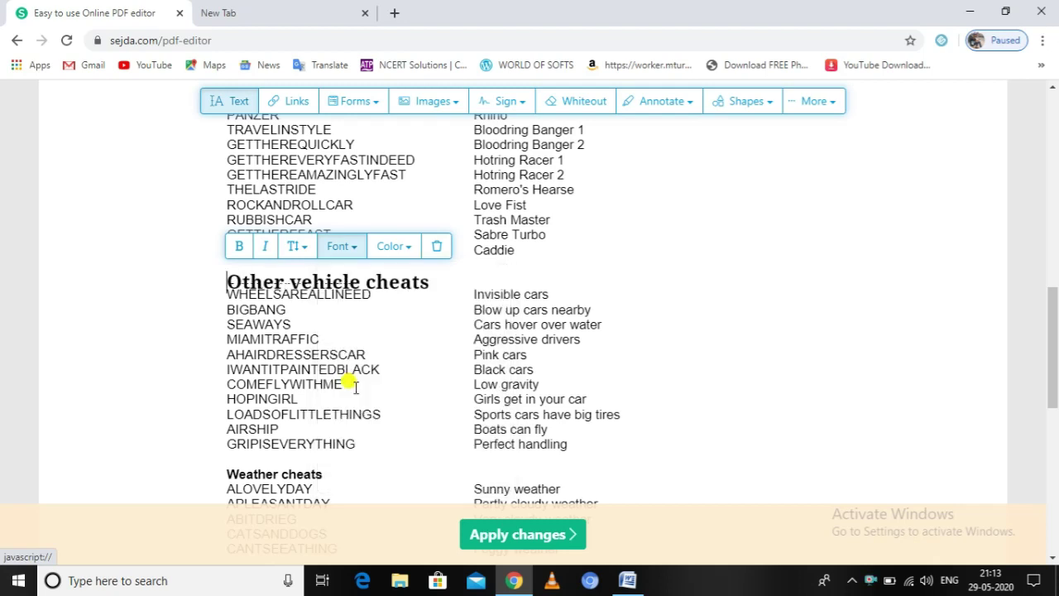
pyautogui.click(401, 246)
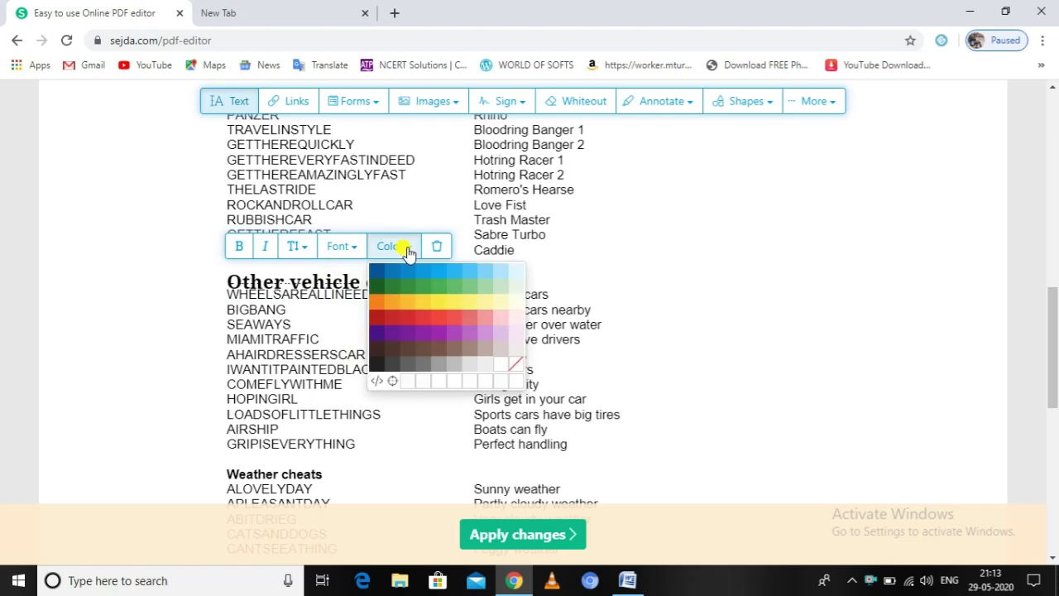
pyautogui.click(380, 319)
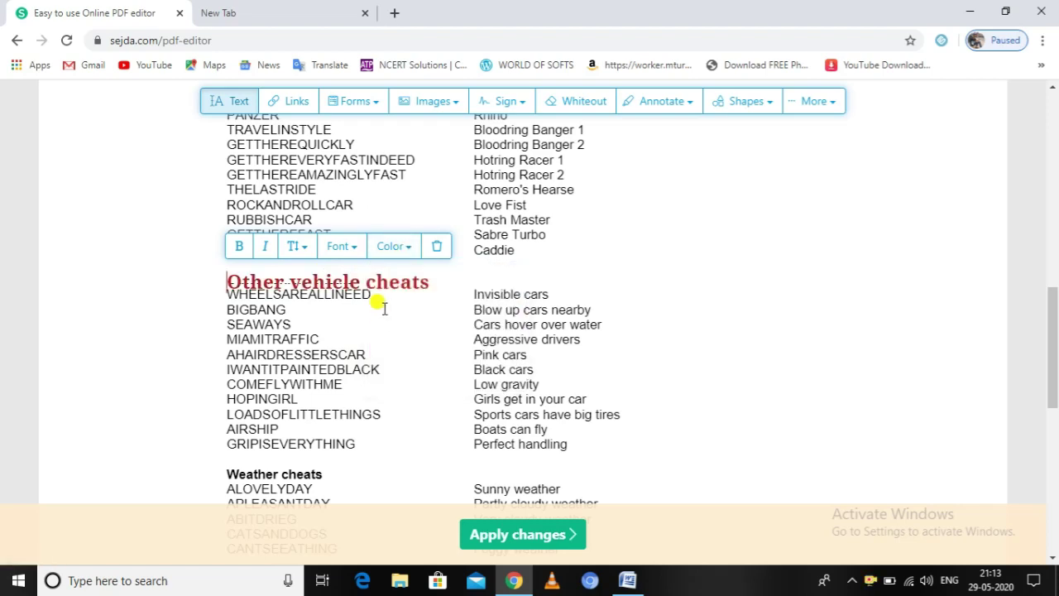
pyautogui.click(391, 246)
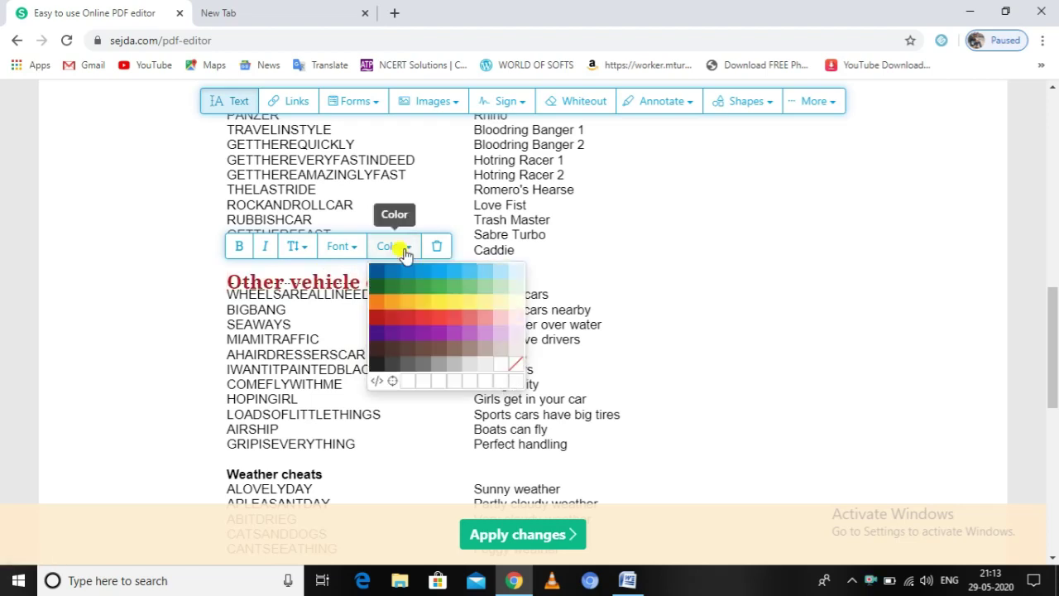
pyautogui.click(376, 333)
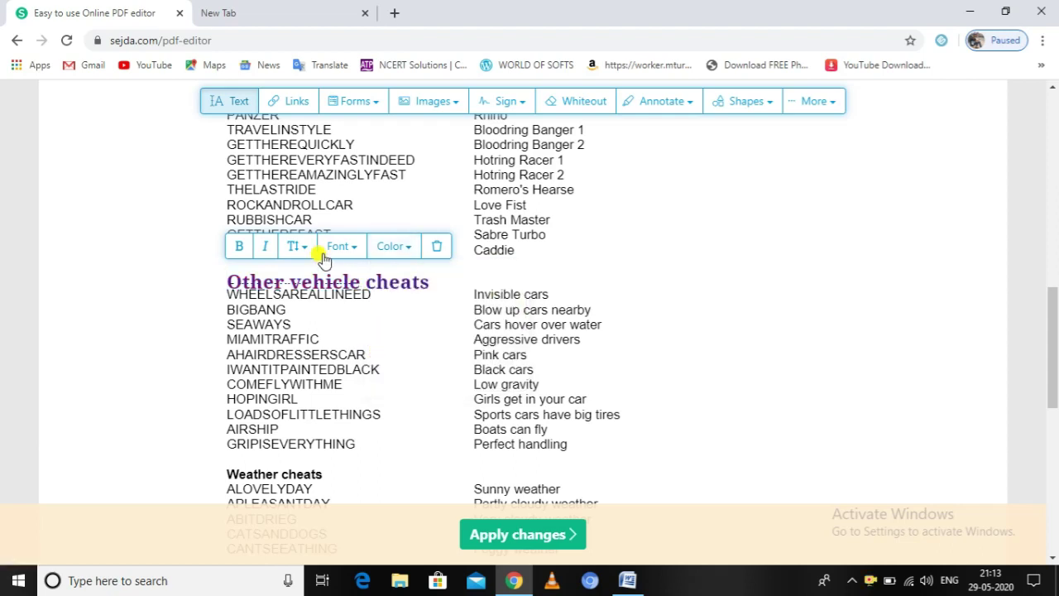
# - Make the "Other vehicle cheats" heading italic, keeping it bold
pyautogui.click(264, 247)
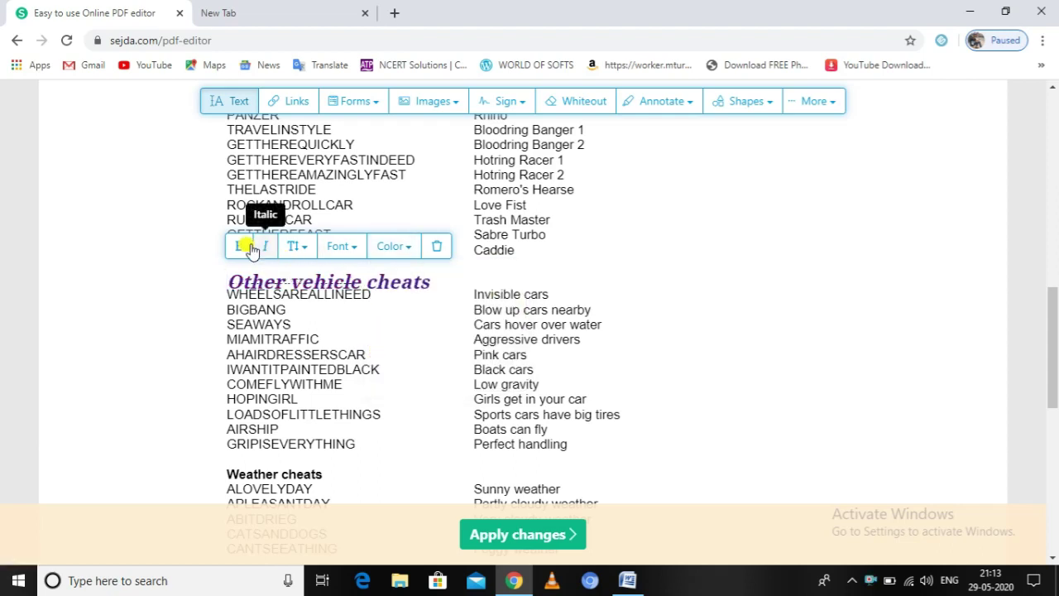
pyautogui.click(241, 246)
pyautogui.click(242, 246)
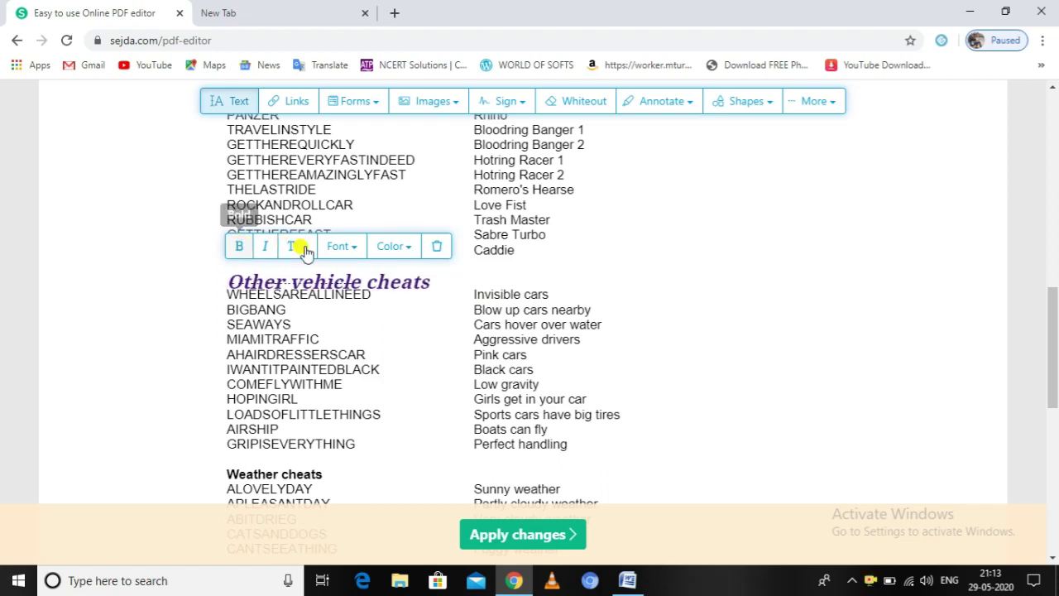
pyautogui.click(332, 278)
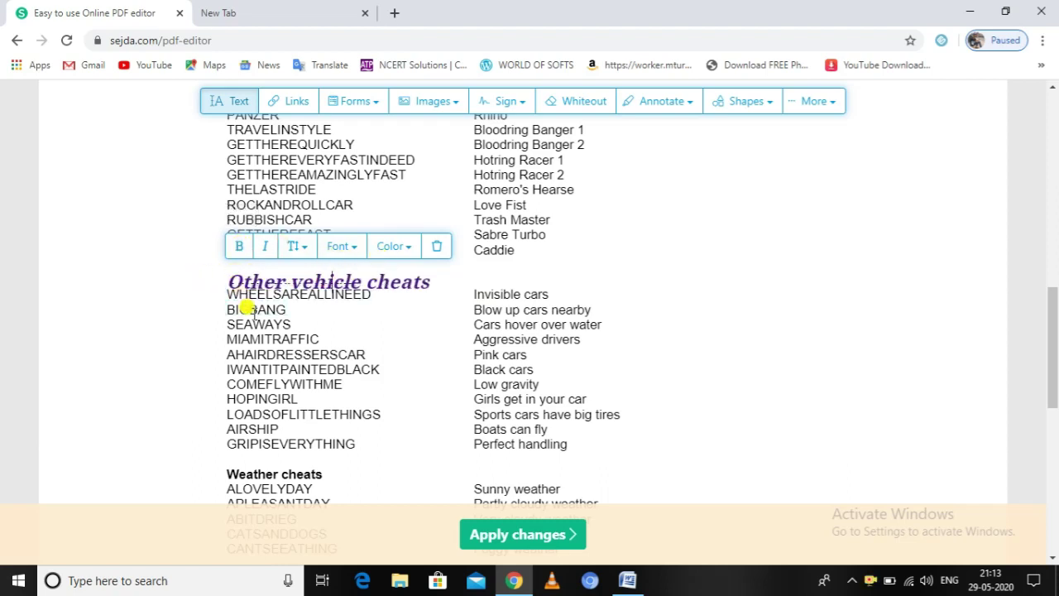
pyautogui.click(91, 305)
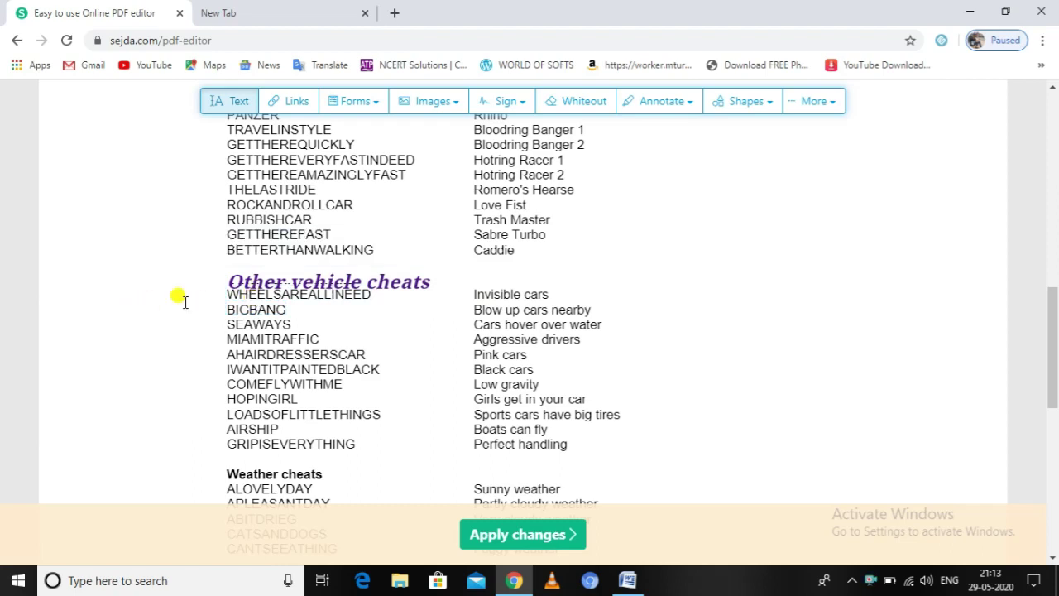
# - Move the "Other vehicle cheats" heading slightly up, clear of the WHEELSAREALLINEED line below it
pyautogui.moveTo(281, 275); pyautogui.dragTo(279, 268)
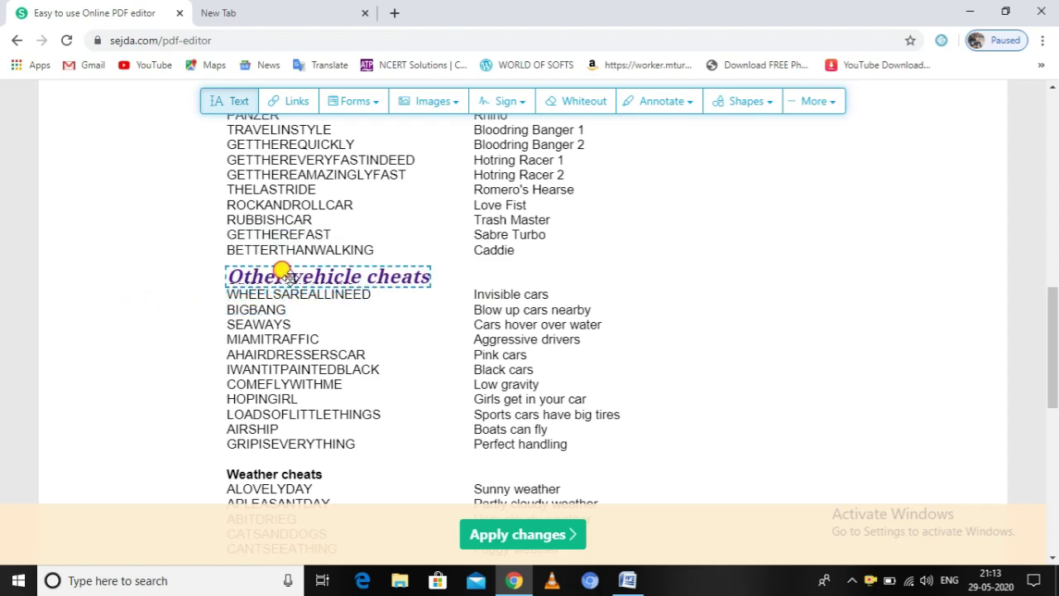
pyautogui.click(273, 273)
pyautogui.click(93, 286)
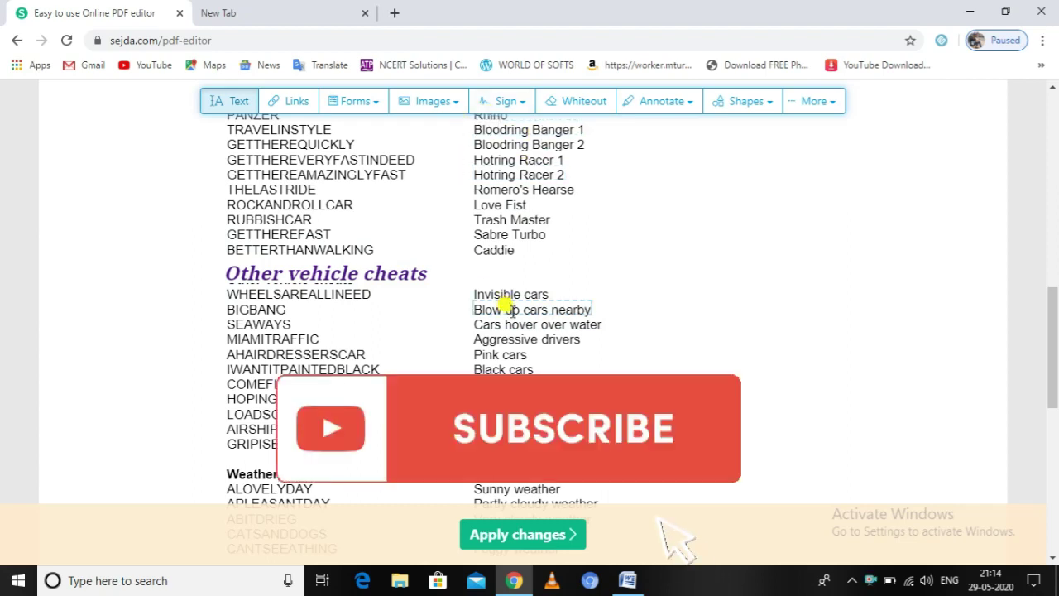
# - Add the text "The Form Of Local Deal" to the page and place it beside the "Other vehicle cheats" heading
pyautogui.click(533, 353)
pyautogui.click(546, 358)
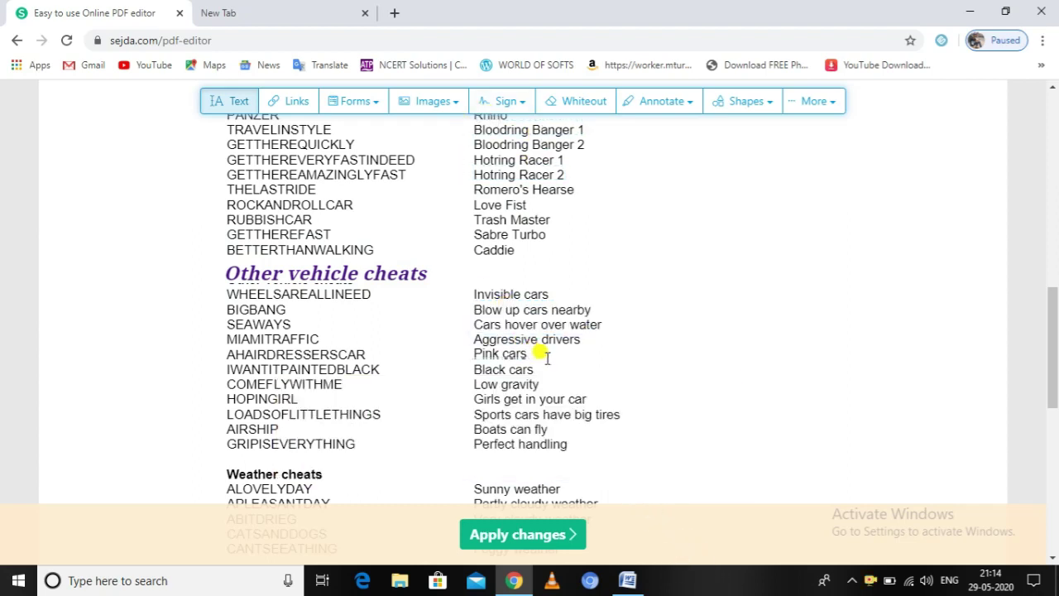
pyautogui.click(546, 357)
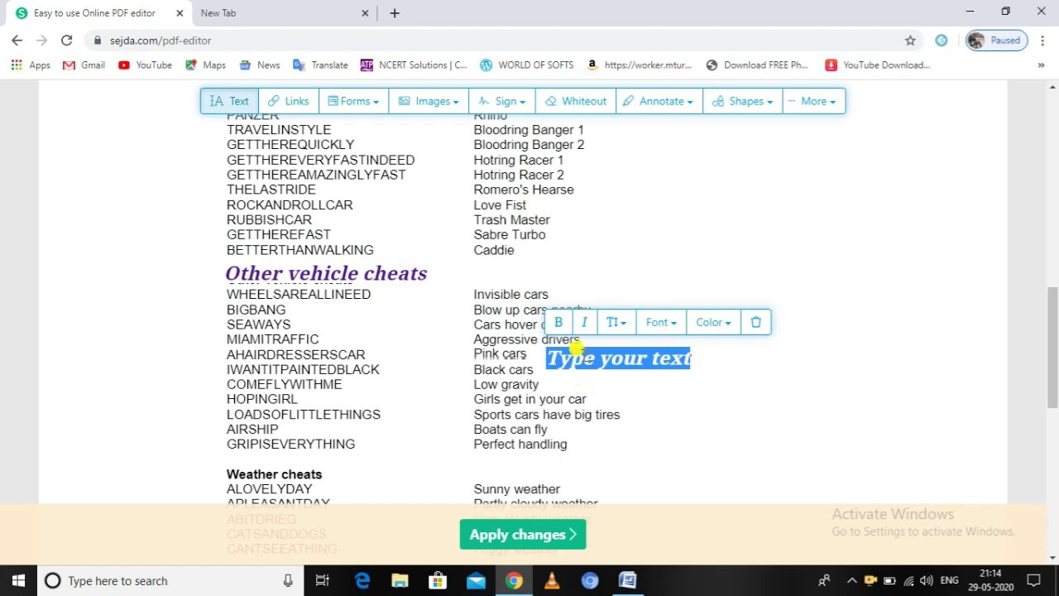
pyautogui.write('Th')
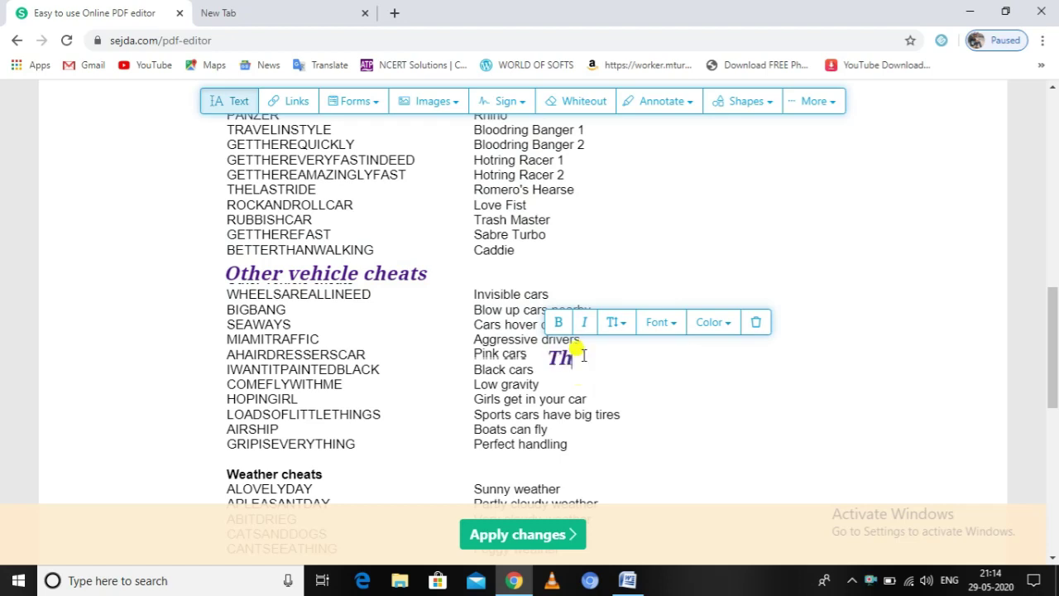
pyautogui.write('e Form O')
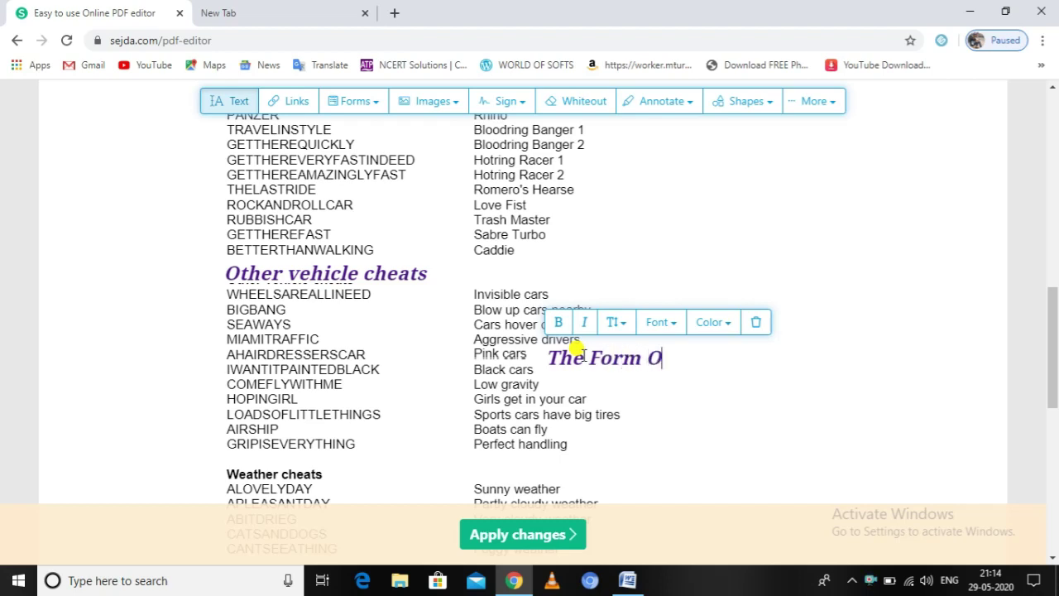
pyautogui.write('f LOcal')
pyautogui.press('BackSpace')
pyautogui.press('BackSpace')
pyautogui.press('BackSpace')
pyautogui.press('BackSpace')
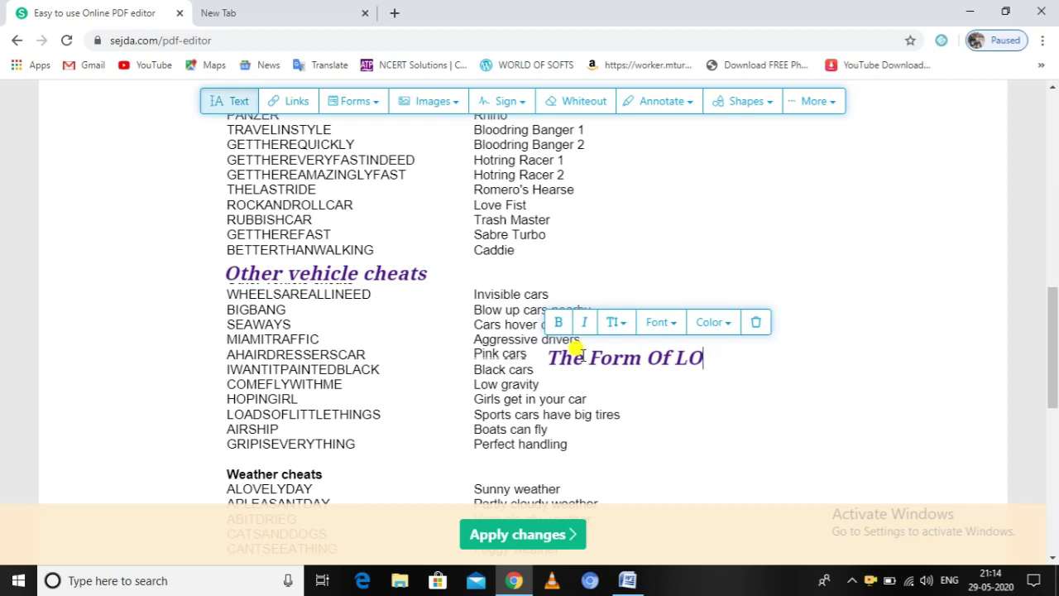
pyautogui.write('ocal Deal')
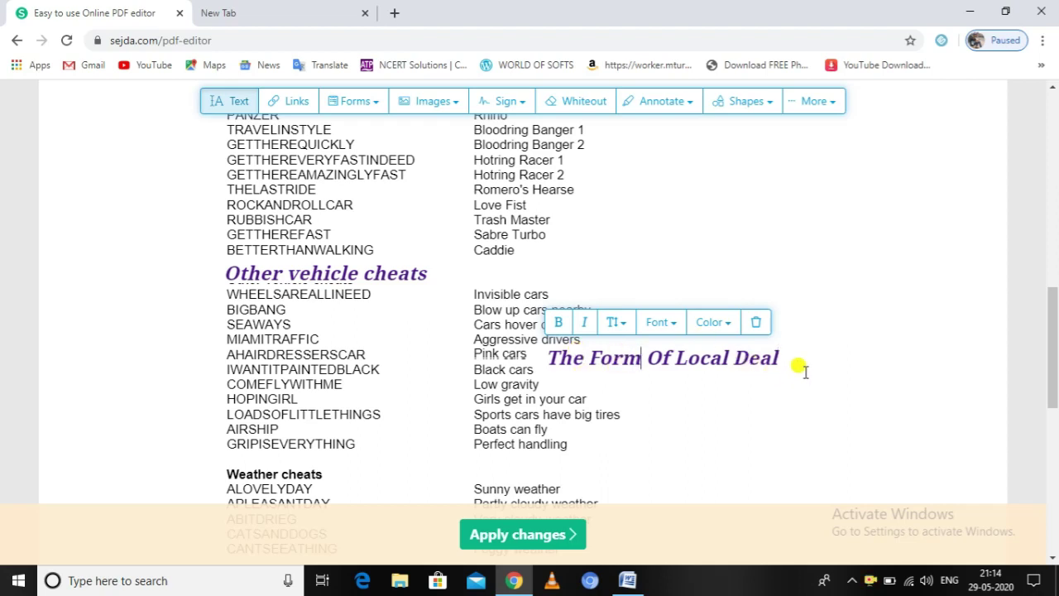
pyautogui.click(774, 357)
pyautogui.moveTo(716, 348); pyautogui.dragTo(635, 266)
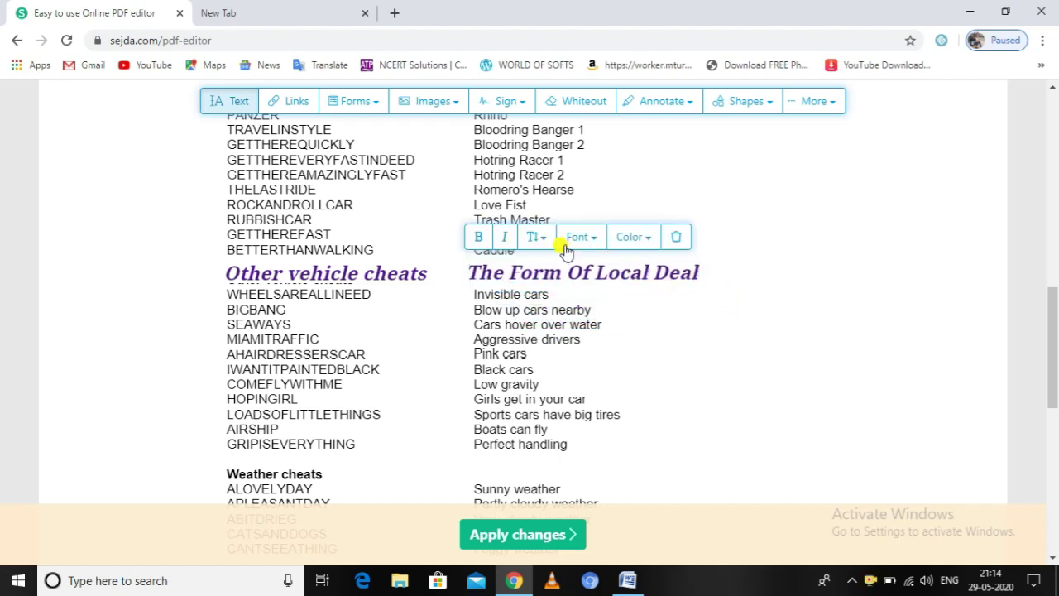
# - Change the font of "The Form Of Local Deal" to Helvetica and its colour to orange
pyautogui.click(593, 239)
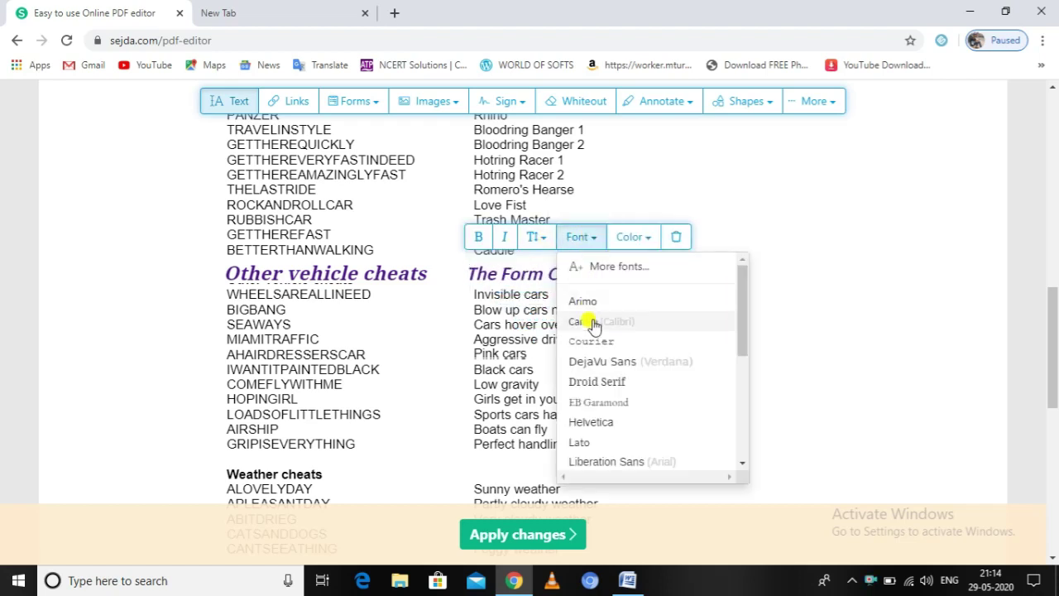
pyautogui.click(599, 426)
pyautogui.click(648, 247)
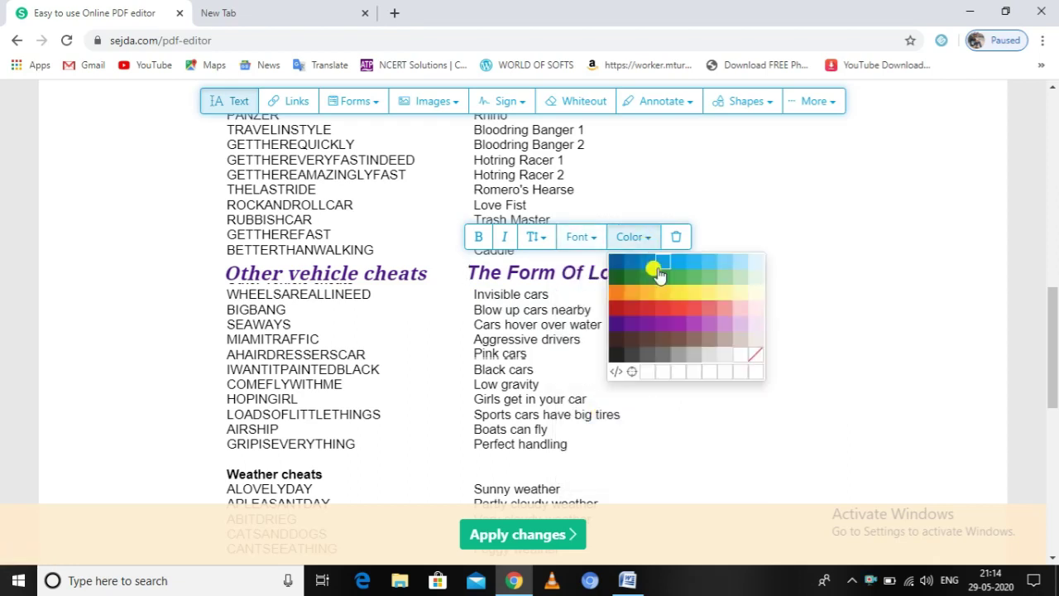
pyautogui.click(620, 291)
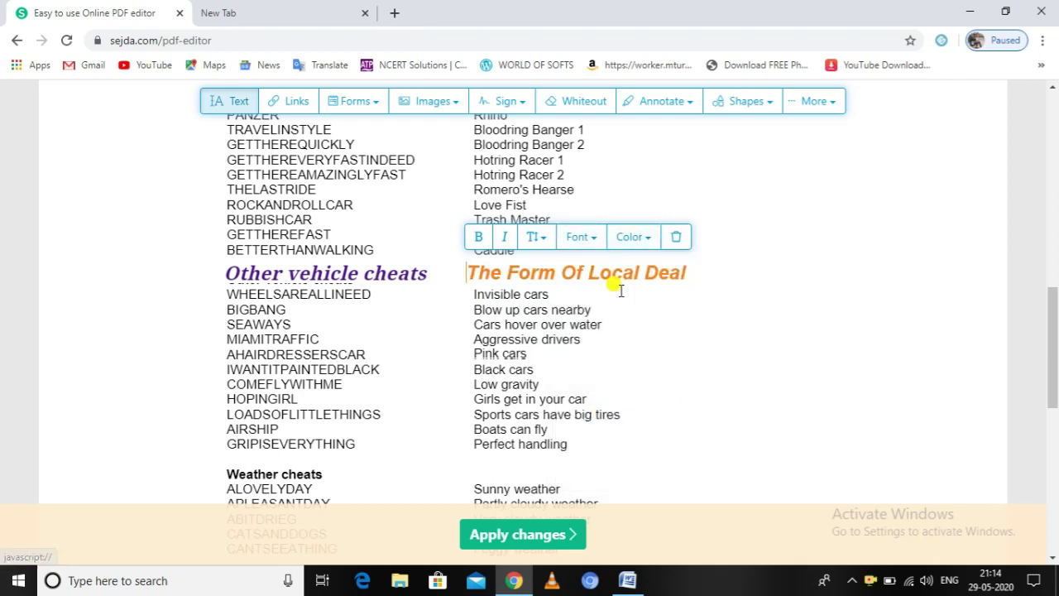
# - Set the font size of "The Form Of Local Deal" to 14 and shift the text slightly to the left
pyautogui.click(537, 243)
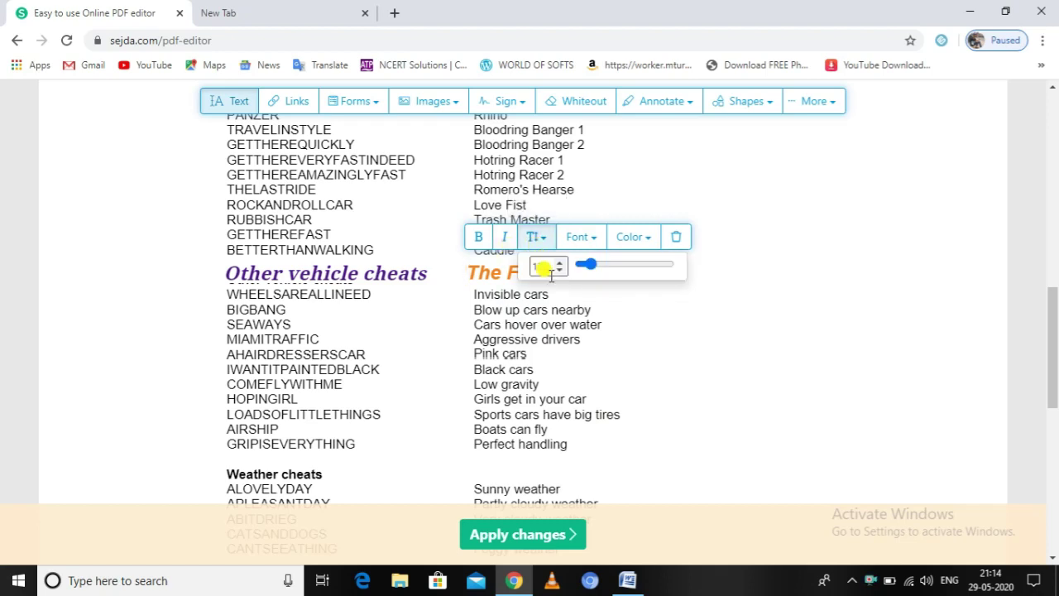
pyautogui.moveTo(581, 265); pyautogui.dragTo(593, 271)
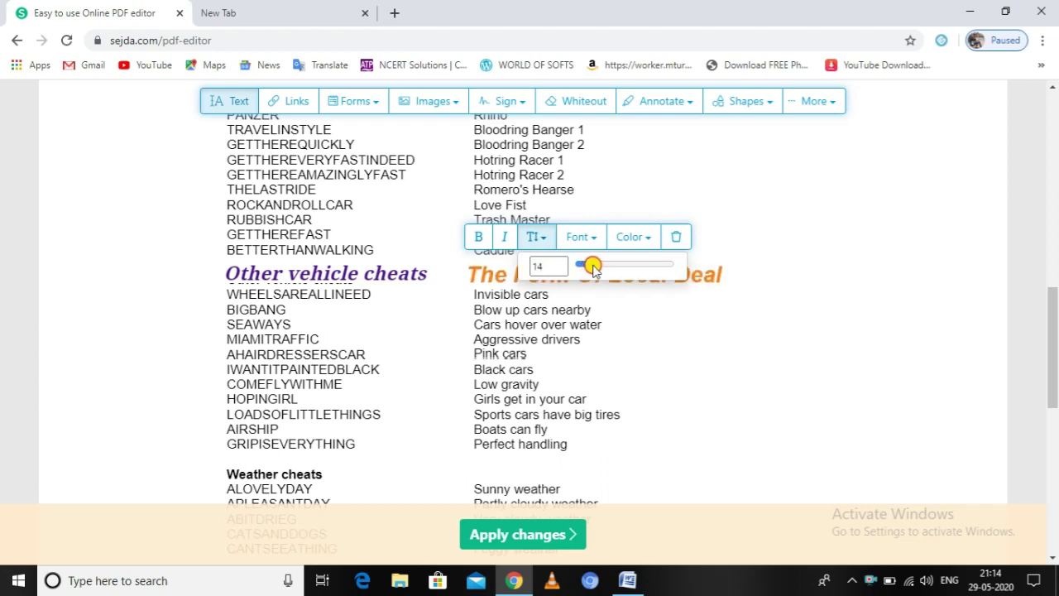
pyautogui.click(697, 276)
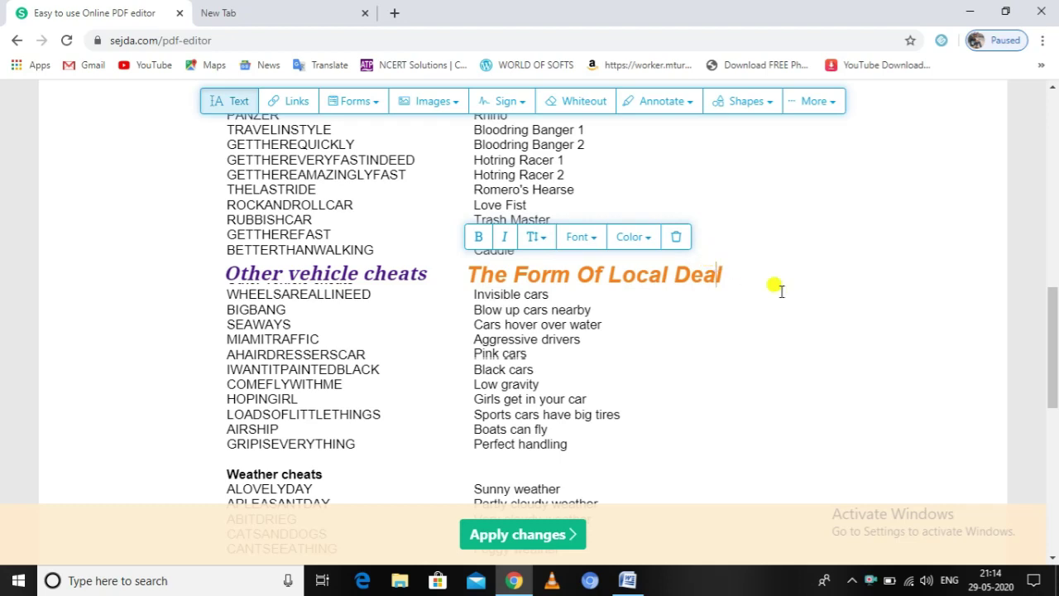
pyautogui.click(662, 273)
pyautogui.moveTo(651, 273); pyautogui.dragTo(646, 273)
pyautogui.click(796, 336)
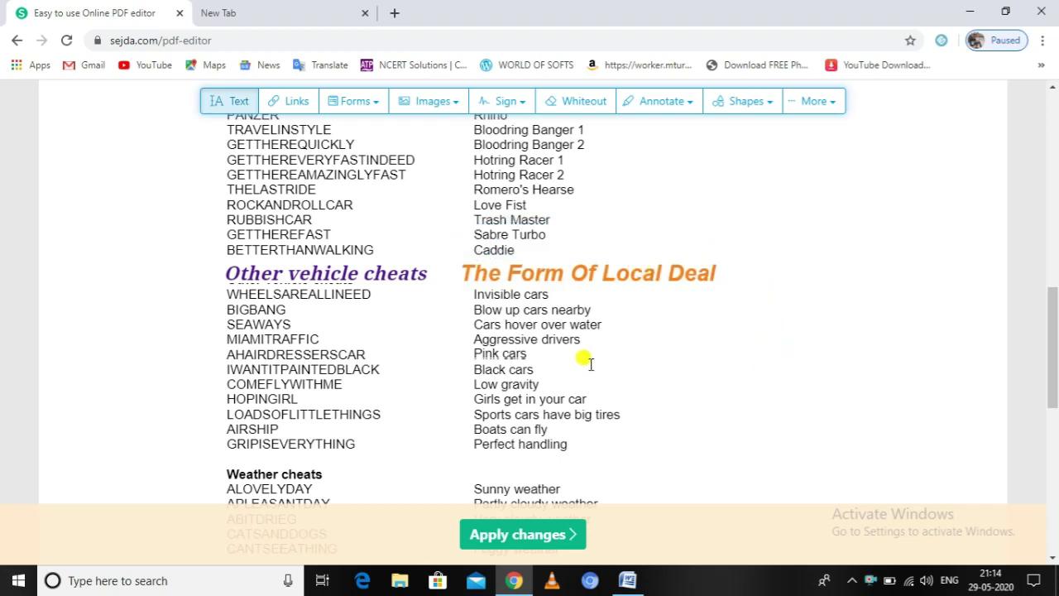
pyautogui.scroll(-2, 464, 353)
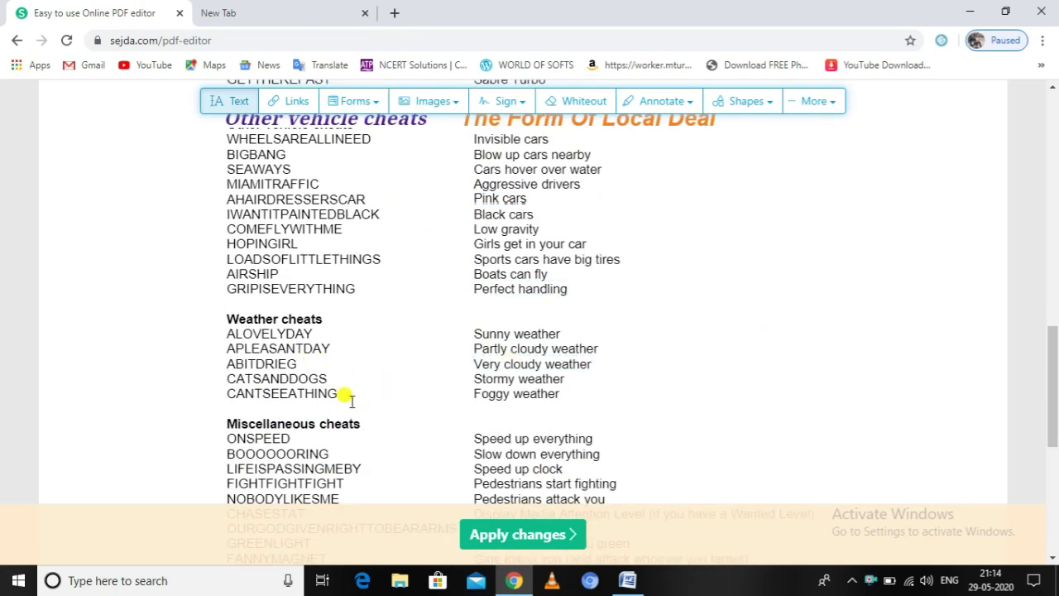
pyautogui.click(356, 391)
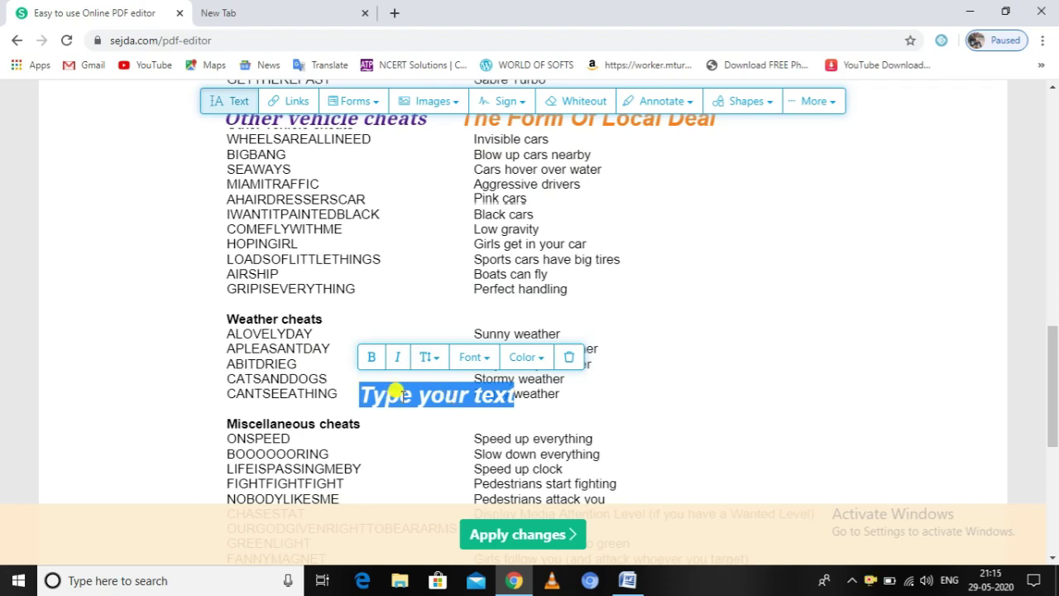
pyautogui.hotkey('ctrl', 'shift', 'i')
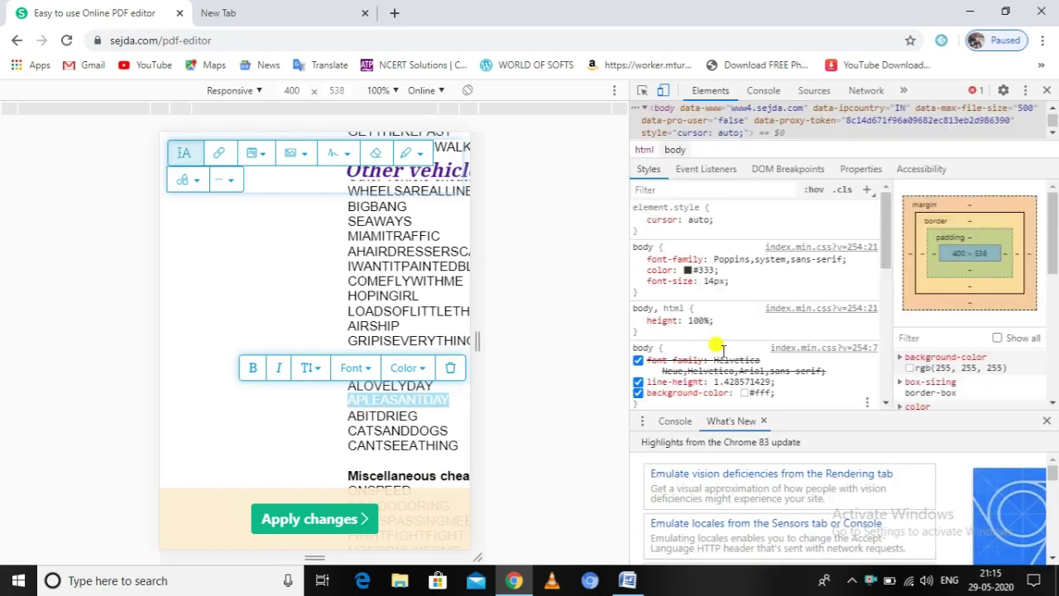
pyautogui.click(1048, 93)
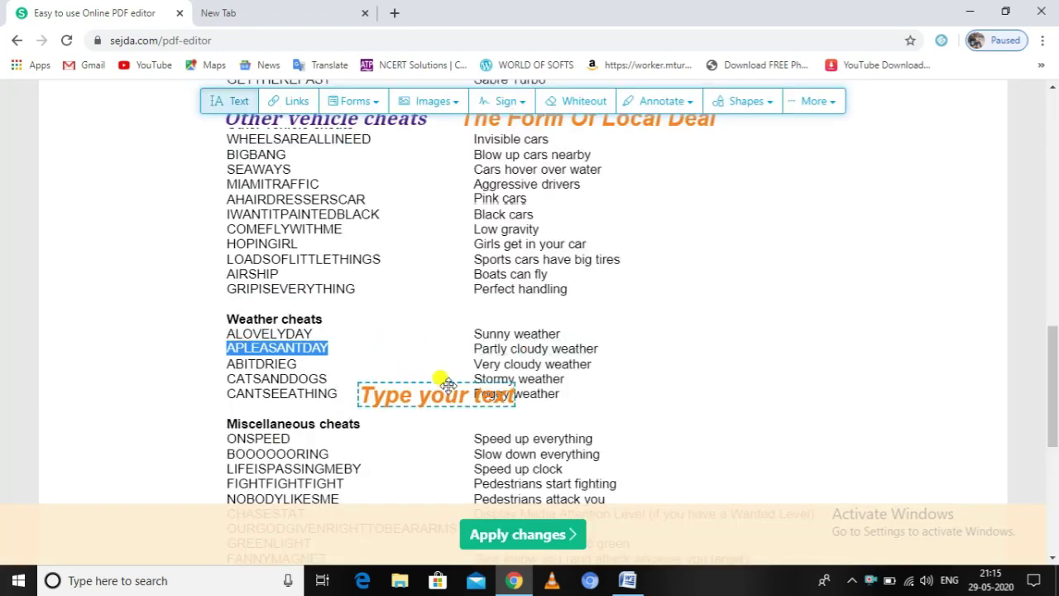
pyautogui.click(434, 394)
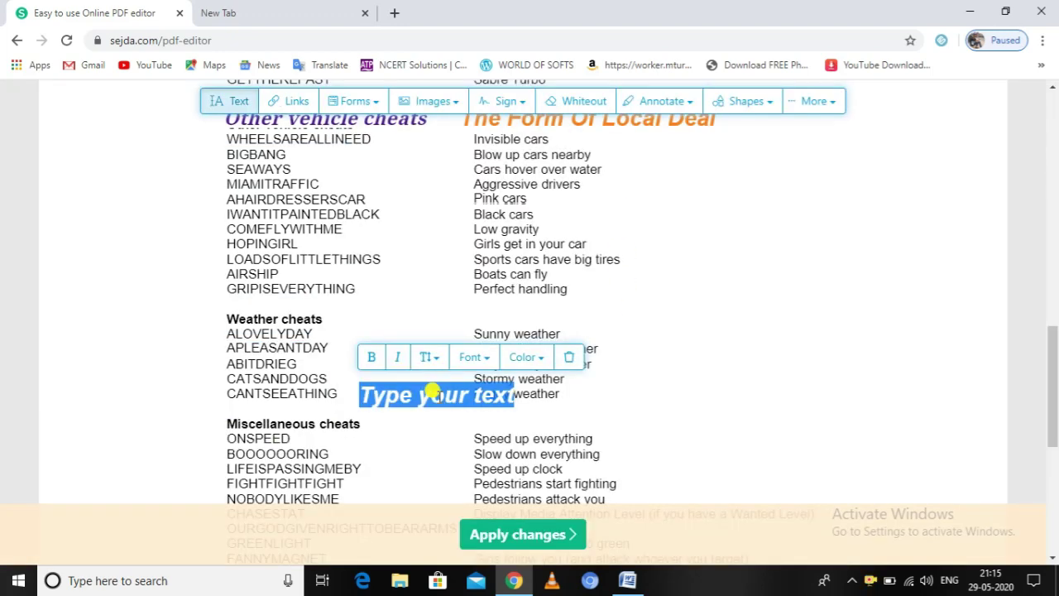
pyautogui.press('BackSpace')
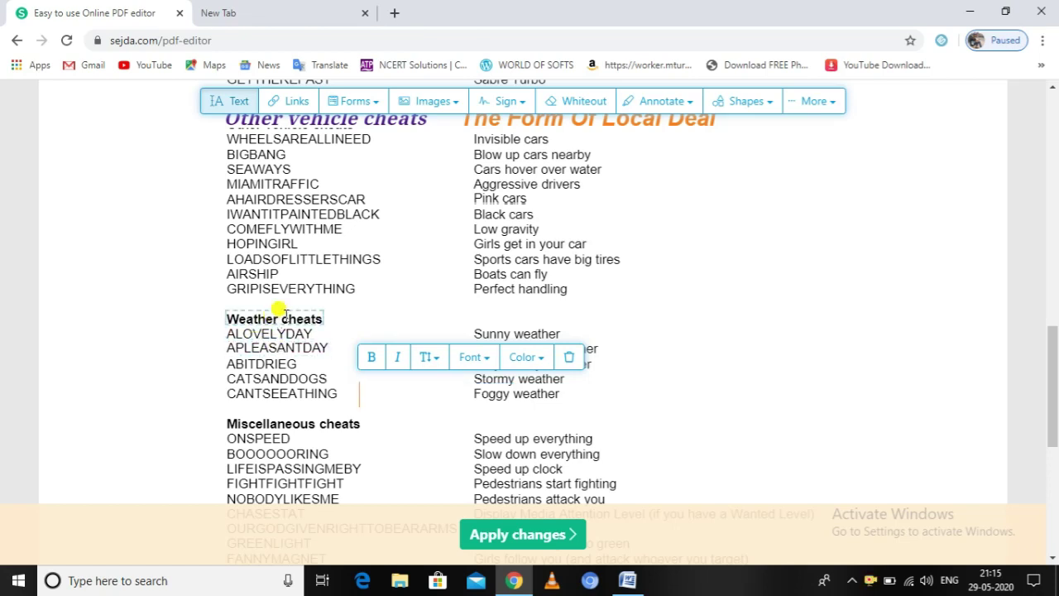
pyautogui.click(279, 315)
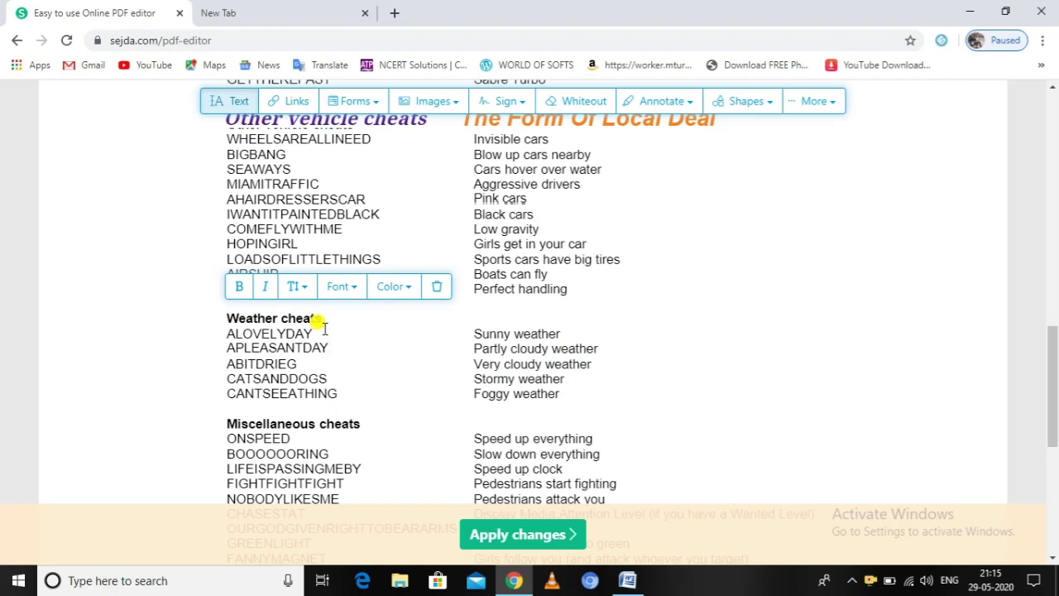
# - Insert the Convert-PDF-to-Word image from the Desktop folder onto the page
pyautogui.click(456, 111)
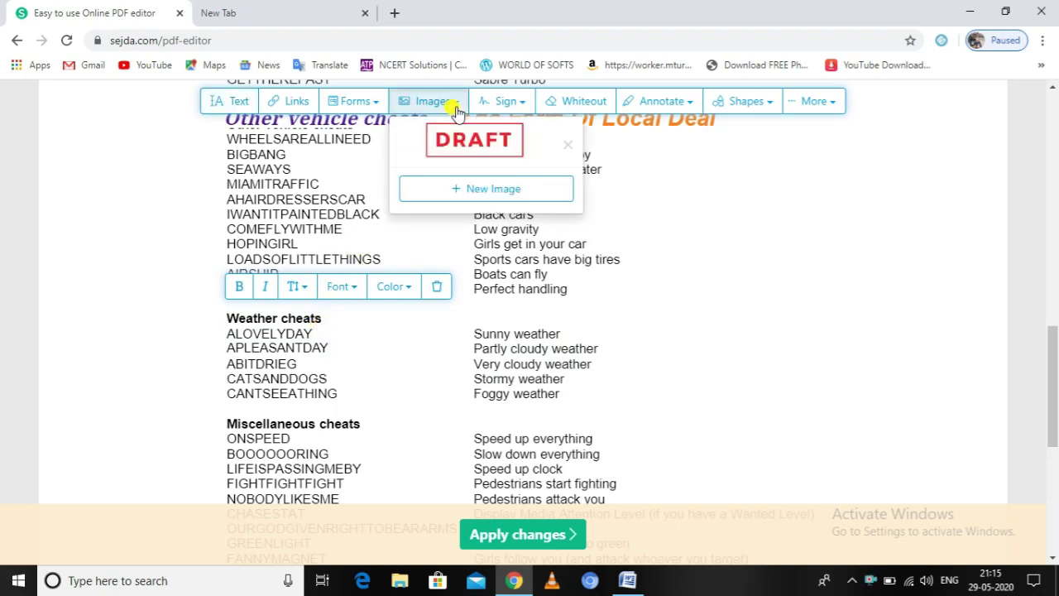
pyautogui.click(488, 192)
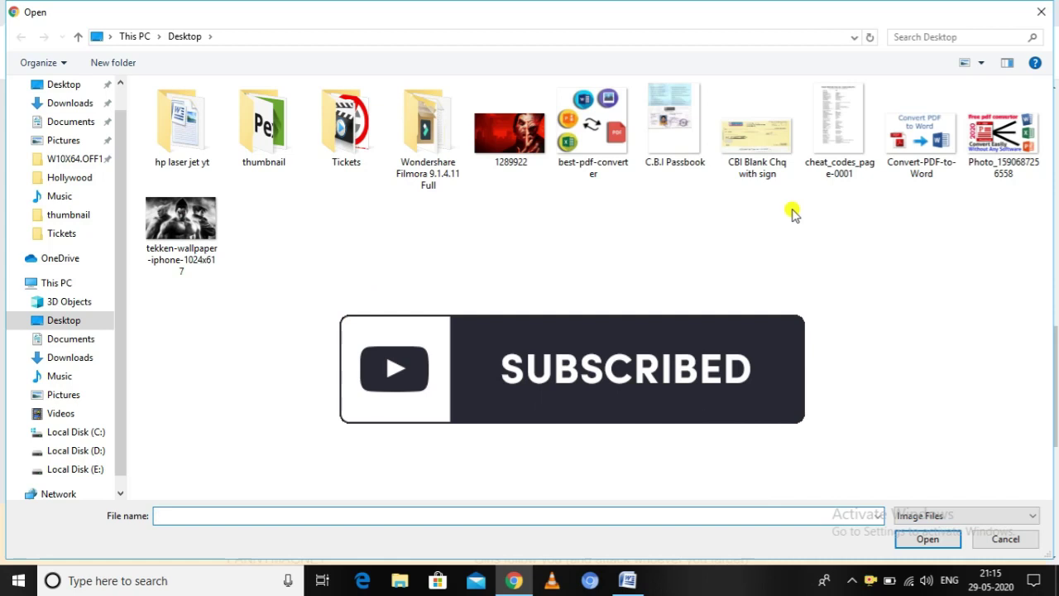
pyautogui.click(913, 152)
pyautogui.click(910, 539)
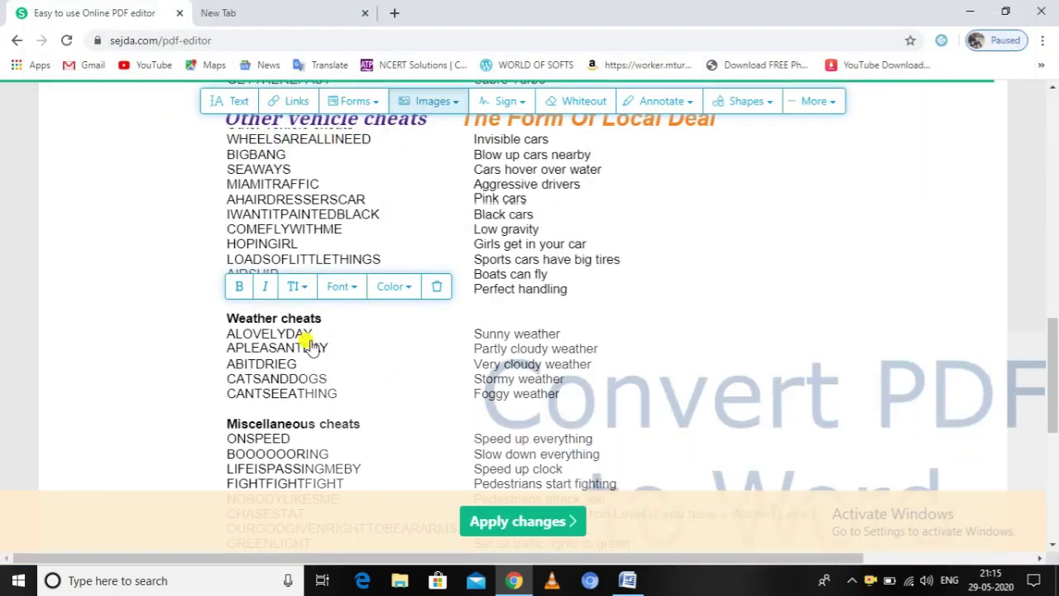
pyautogui.click(135, 239)
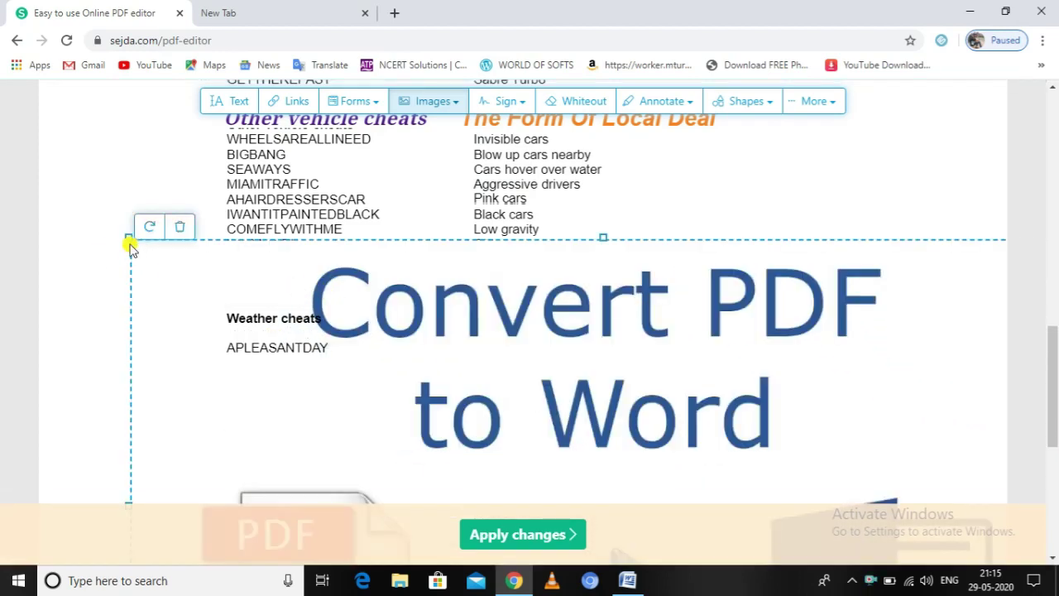
# - Shrink the Convert PDF to Word image and place it between the two columns of the "Weather cheats" section
pyautogui.moveTo(126, 236); pyautogui.dragTo(350, 371)
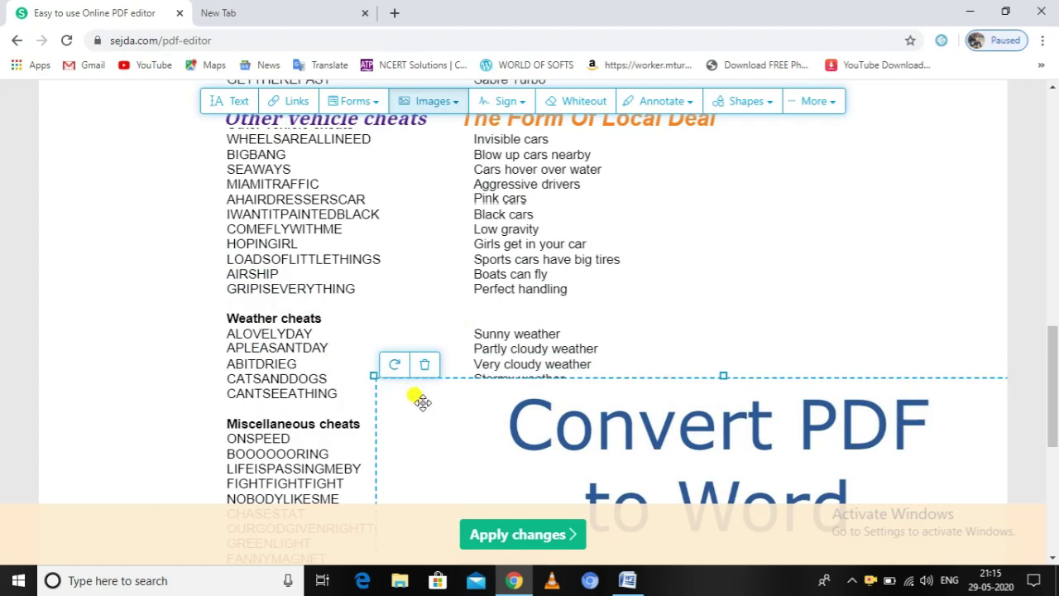
pyautogui.moveTo(439, 419); pyautogui.dragTo(187, 224)
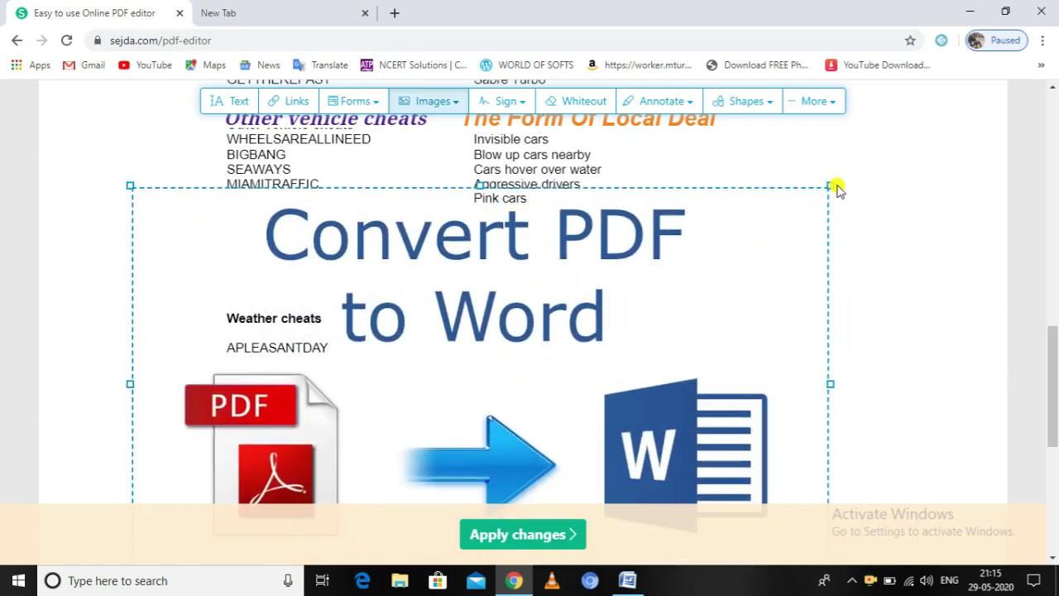
pyautogui.moveTo(825, 174); pyautogui.dragTo(471, 393)
pyautogui.moveTo(413, 447); pyautogui.dragTo(554, 288)
pyautogui.moveTo(271, 226); pyautogui.dragTo(412, 339)
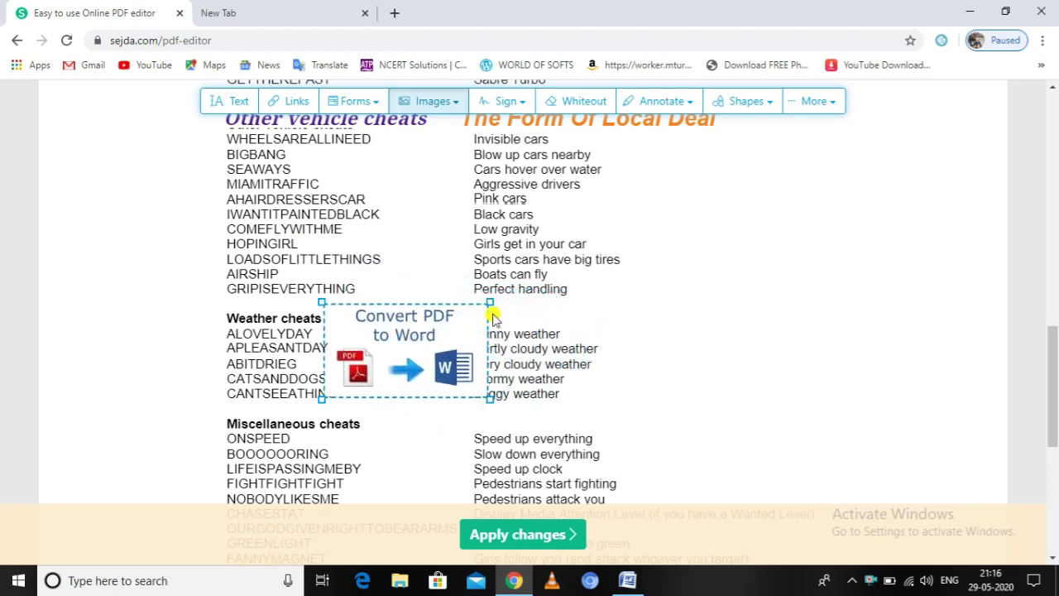
pyautogui.moveTo(490, 303); pyautogui.dragTo(460, 313)
pyautogui.moveTo(414, 348); pyautogui.dragTo(418, 331)
pyautogui.click(867, 331)
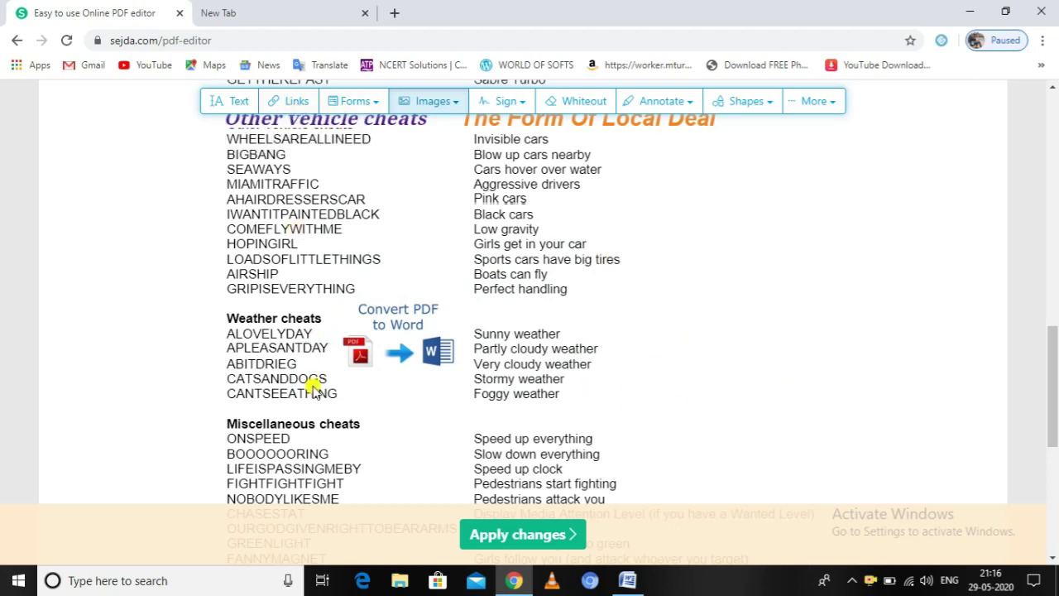
pyautogui.click(302, 105)
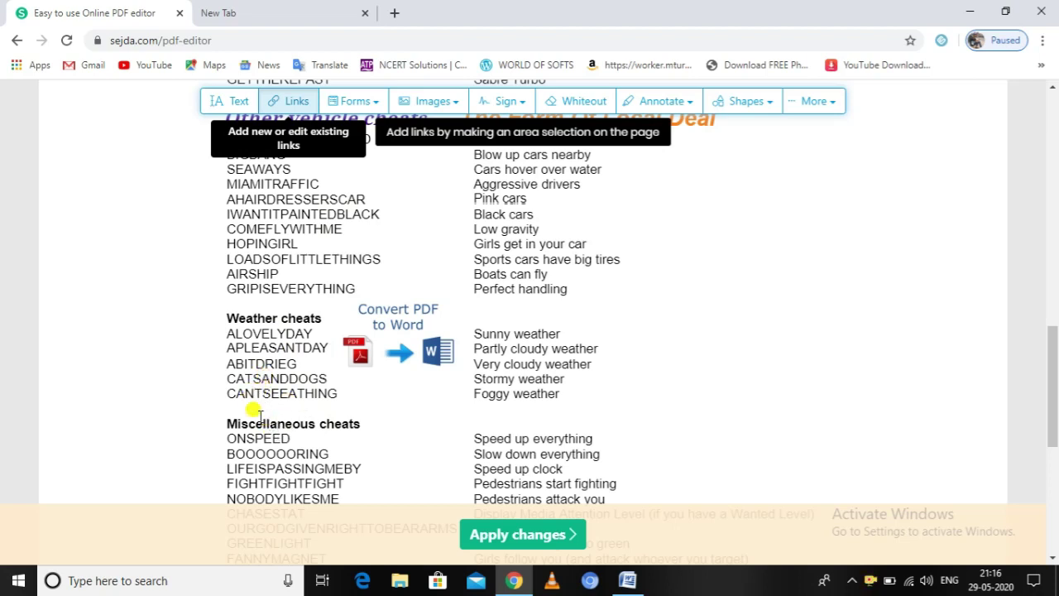
pyautogui.moveTo(227, 419); pyautogui.dragTo(358, 427)
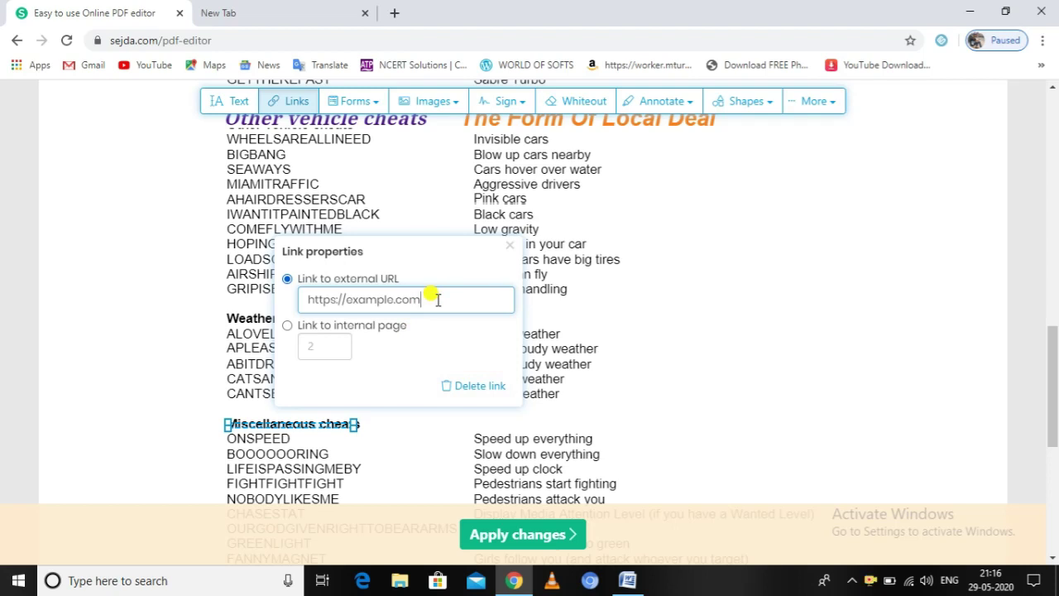
pyautogui.press('BackSpace')
pyautogui.press('BackSpace')
pyautogui.press('BackSpace')
pyautogui.press('BackSpace')
pyautogui.press('BackSpace')
pyautogui.press('BackSpace')
pyautogui.press('BackSpace')
pyautogui.press('BackSpace')
pyautogui.press('BackSpace')
pyautogui.press('BackSpace')
pyautogui.press('BackSpace')
pyautogui.press('BackSpace')
pyautogui.press('BackSpace')
pyautogui.press('BackSpace')
pyautogui.write('www.google.com')
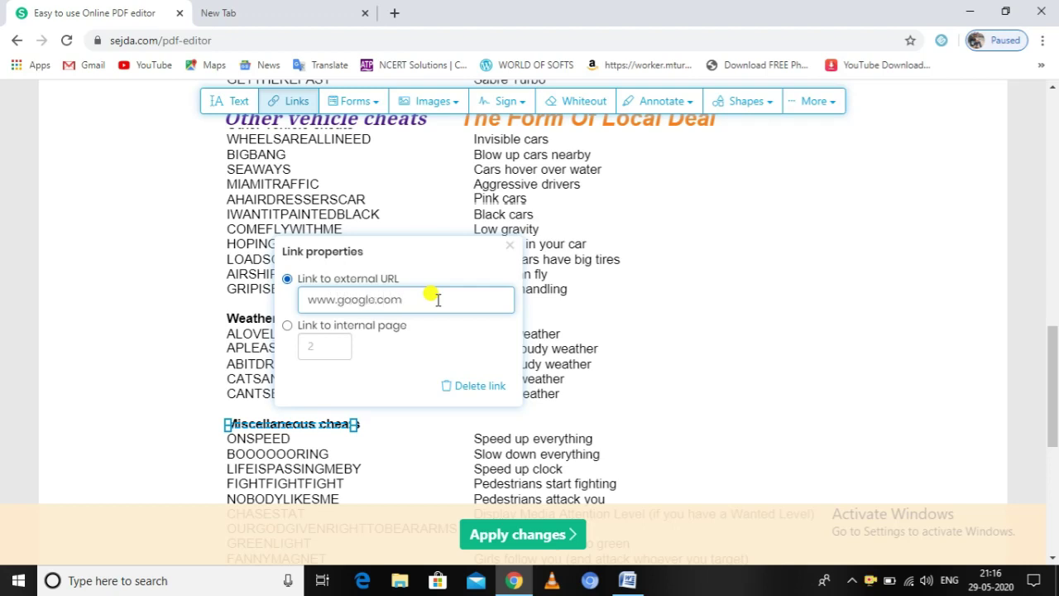
# - Try internal page 1 as the target of the "Miscellaneous cheats" link, and switch it back to the external URL
pyautogui.click(330, 353)
pyautogui.click(288, 326)
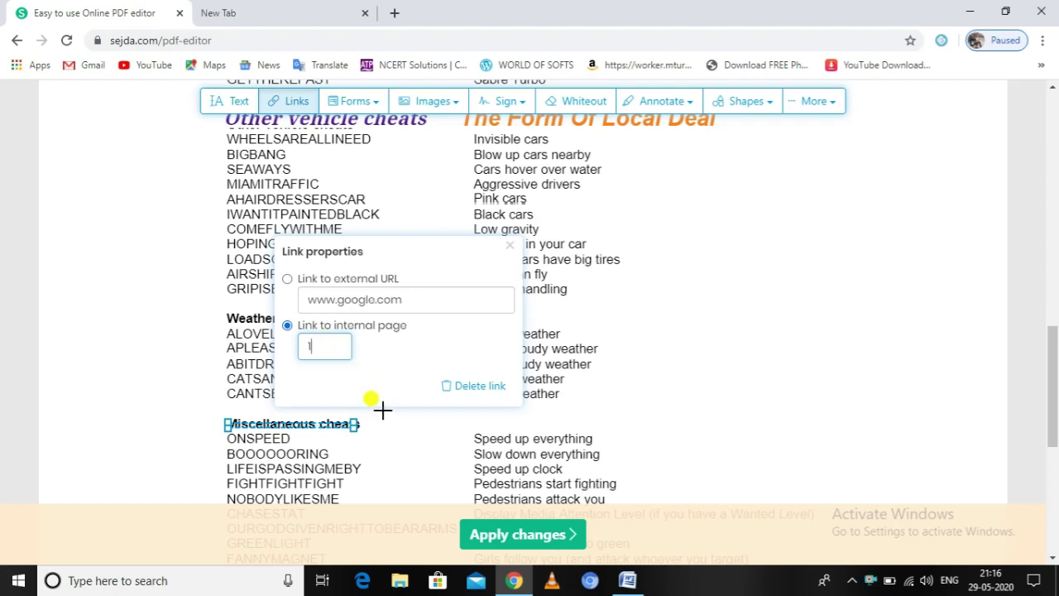
pyautogui.click(286, 282)
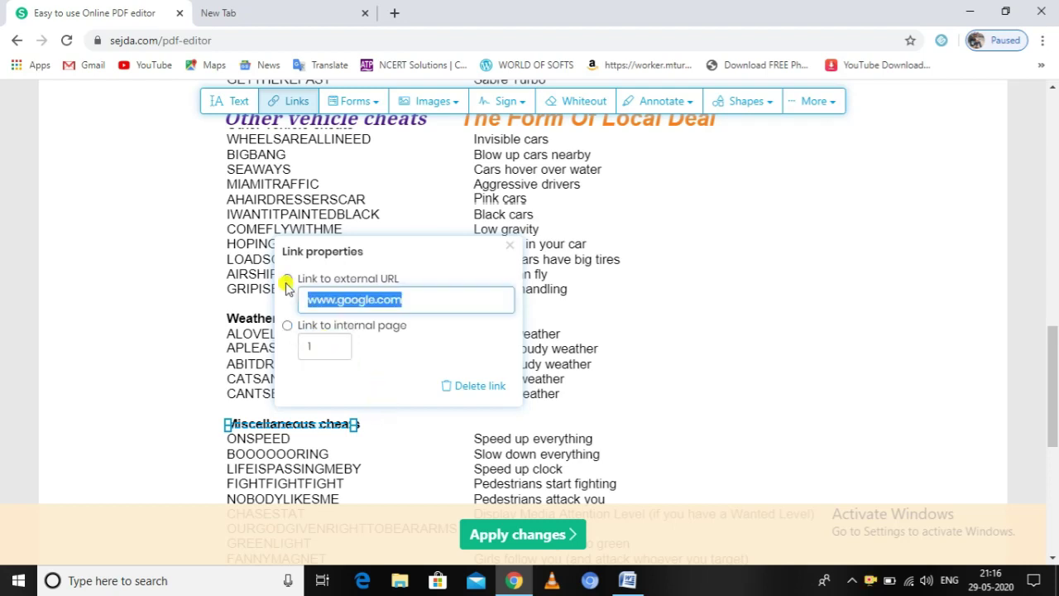
pyautogui.click(413, 442)
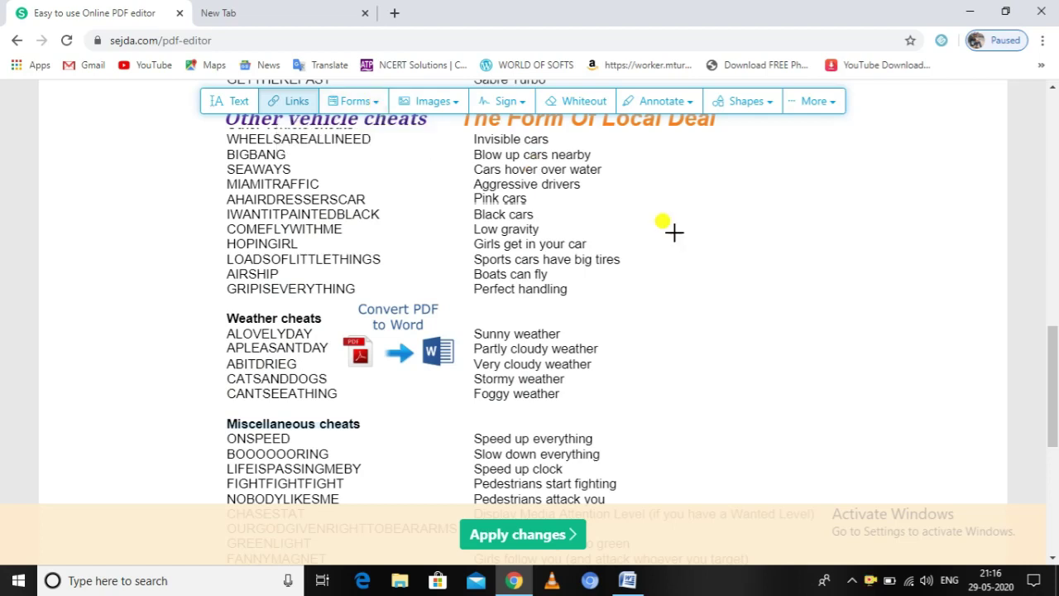
# - Draw a small circle with the Ellipse shape and place it between the columns beside the SEAWAYS and MIAMITRAFFIC lines
pyautogui.click(769, 106)
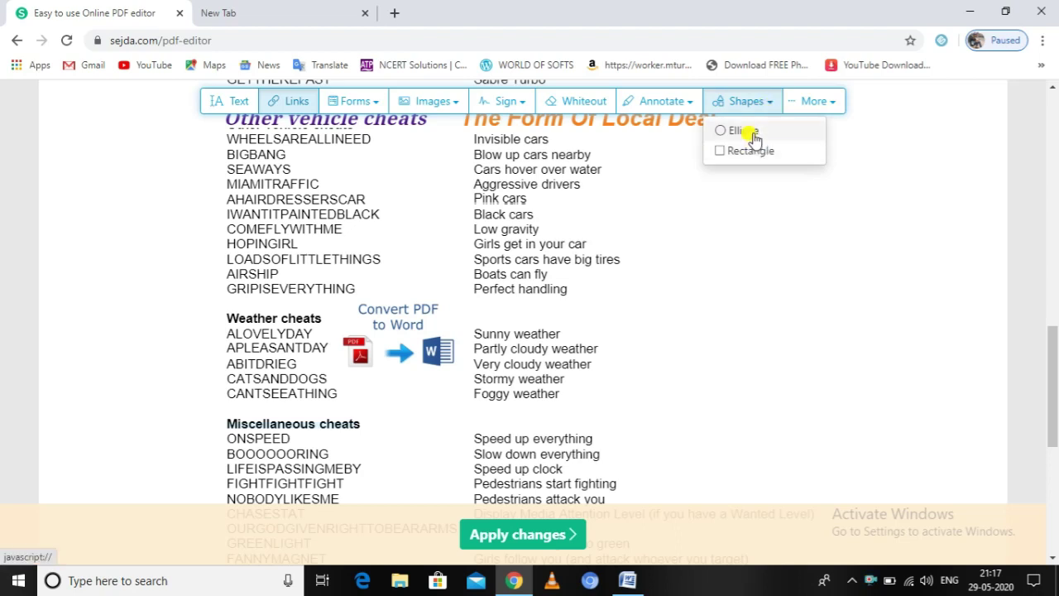
pyautogui.click(747, 131)
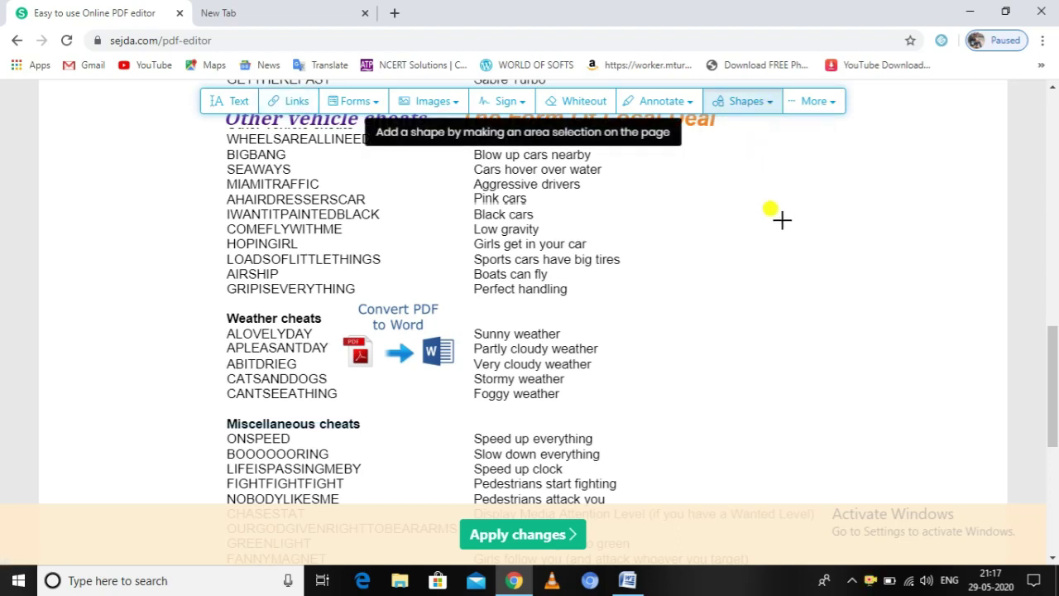
pyautogui.moveTo(681, 214); pyautogui.dragTo(716, 254)
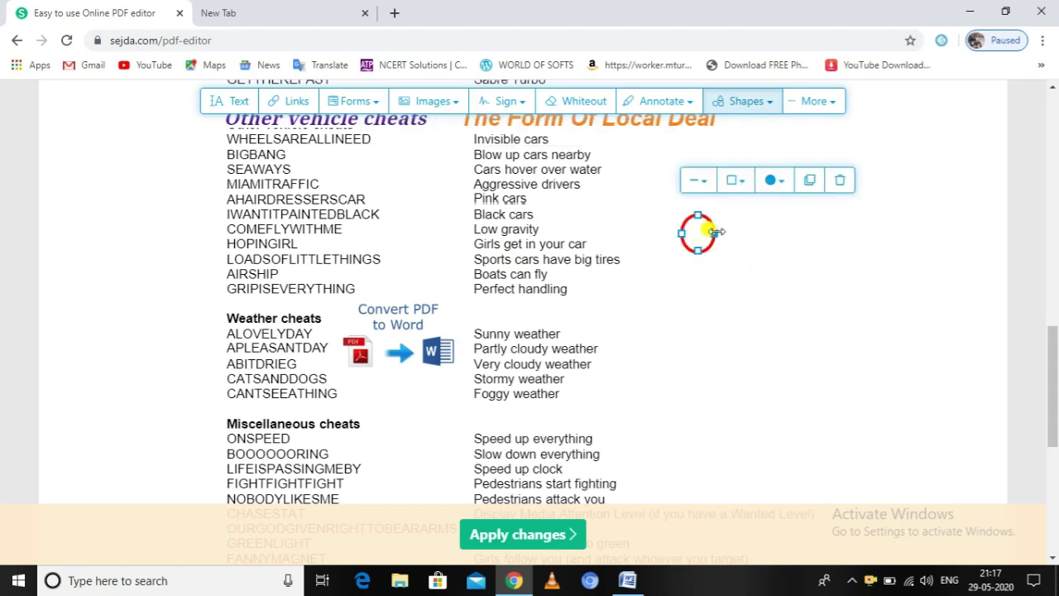
pyautogui.click(726, 237)
pyautogui.click(699, 234)
pyautogui.moveTo(699, 235); pyautogui.dragTo(437, 174)
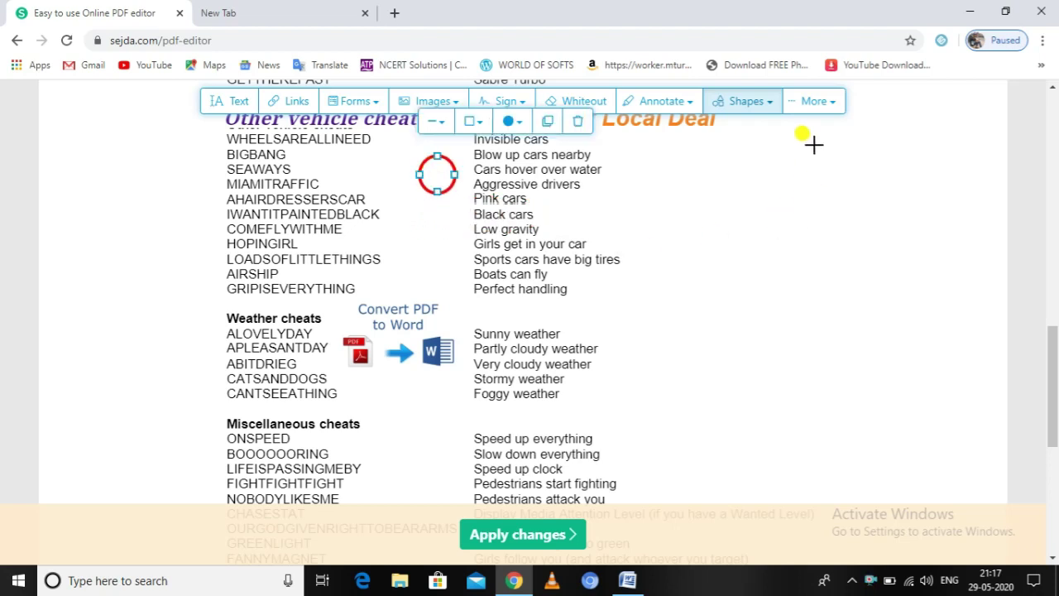
# - Draw a small square with the Rectangle shape in the blank area beside the effects column and fill it orange
pyautogui.click(767, 107)
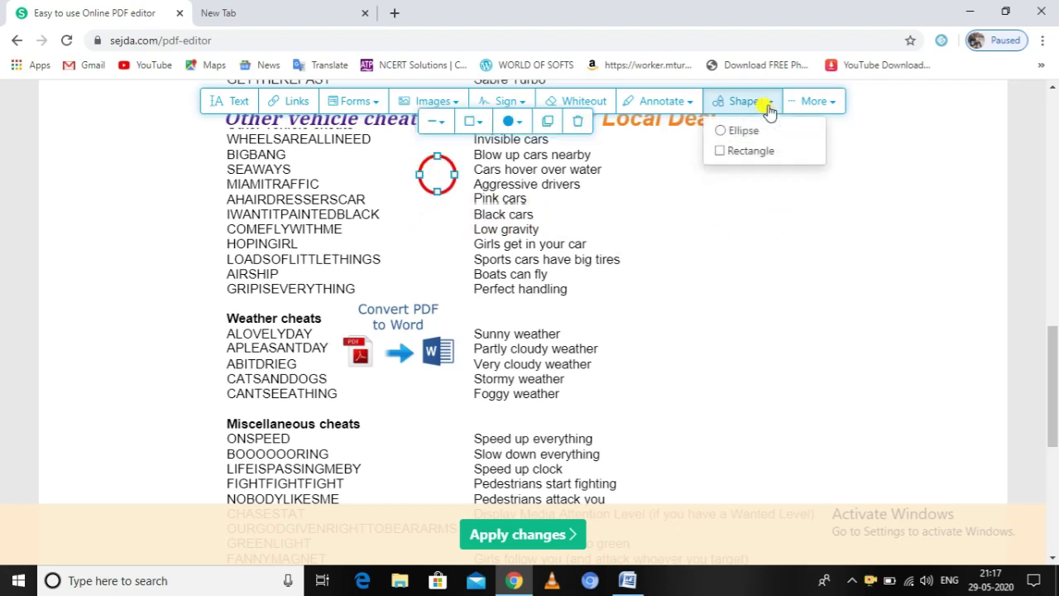
pyautogui.click(737, 151)
pyautogui.moveTo(762, 197); pyautogui.dragTo(807, 237)
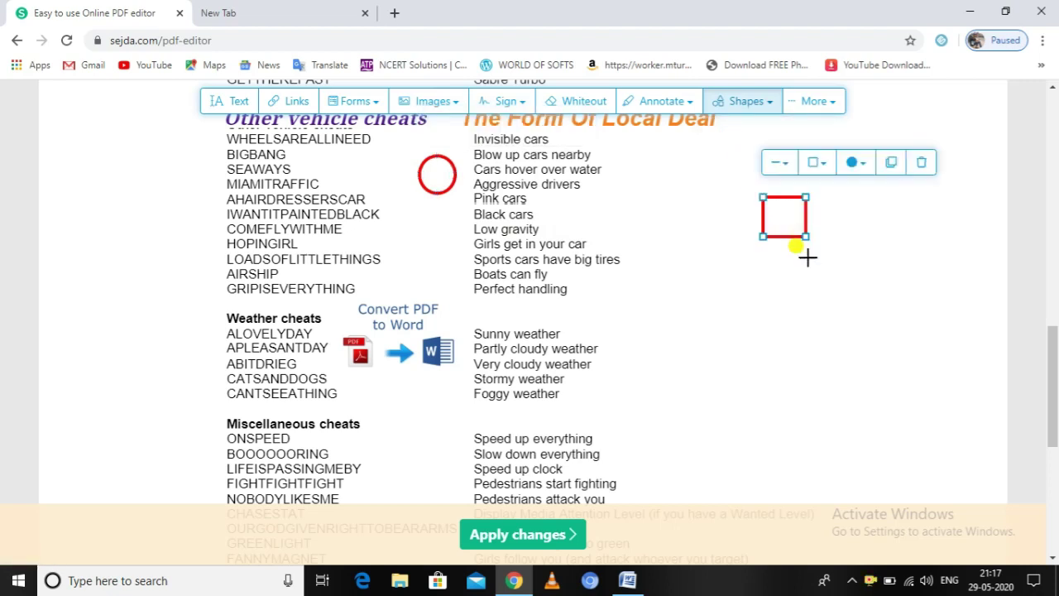
pyautogui.click(855, 162)
pyautogui.click(845, 216)
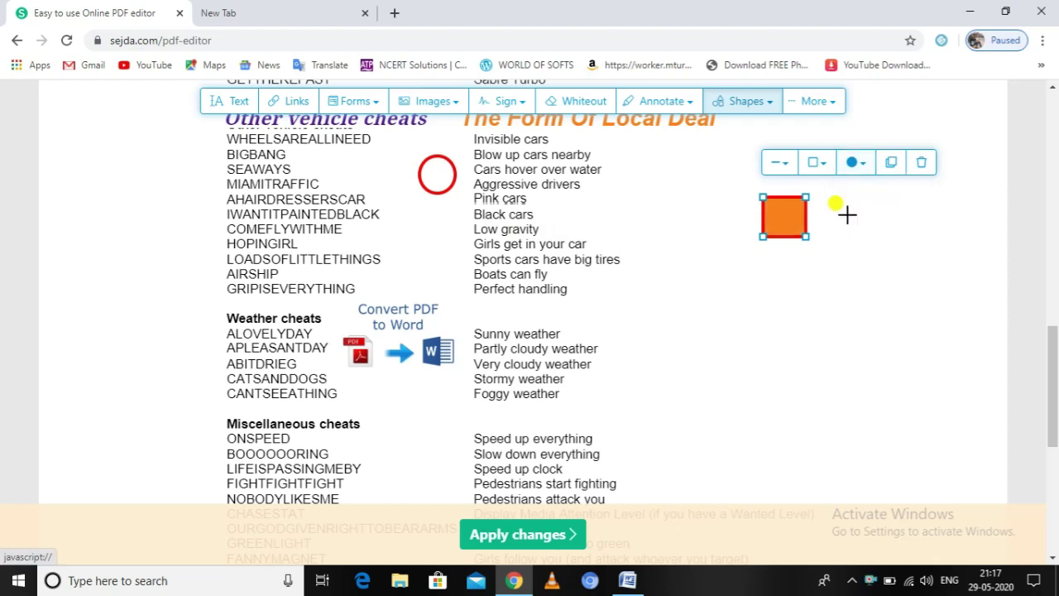
# - Make the square's border and fill dark blue and move it between the columns beside the "Miscellaneous cheats" heading
pyautogui.click(822, 168)
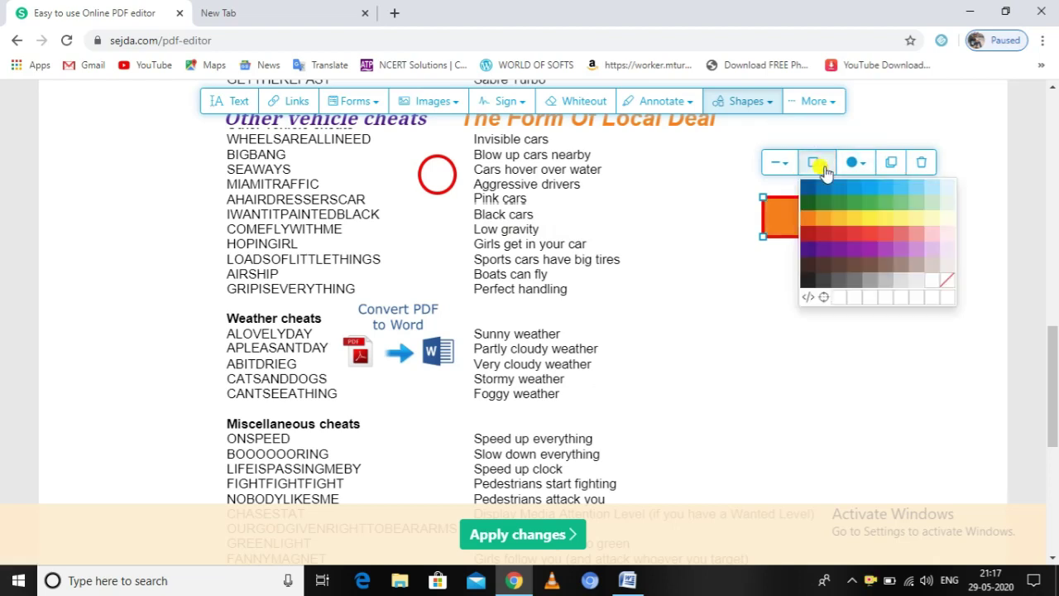
pyautogui.click(804, 223)
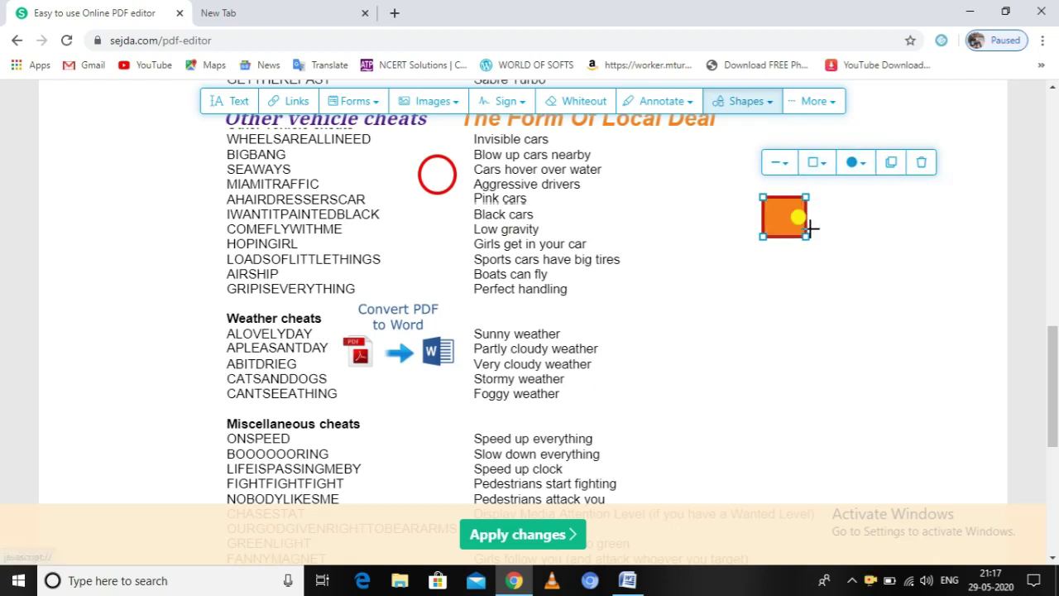
pyautogui.click(816, 163)
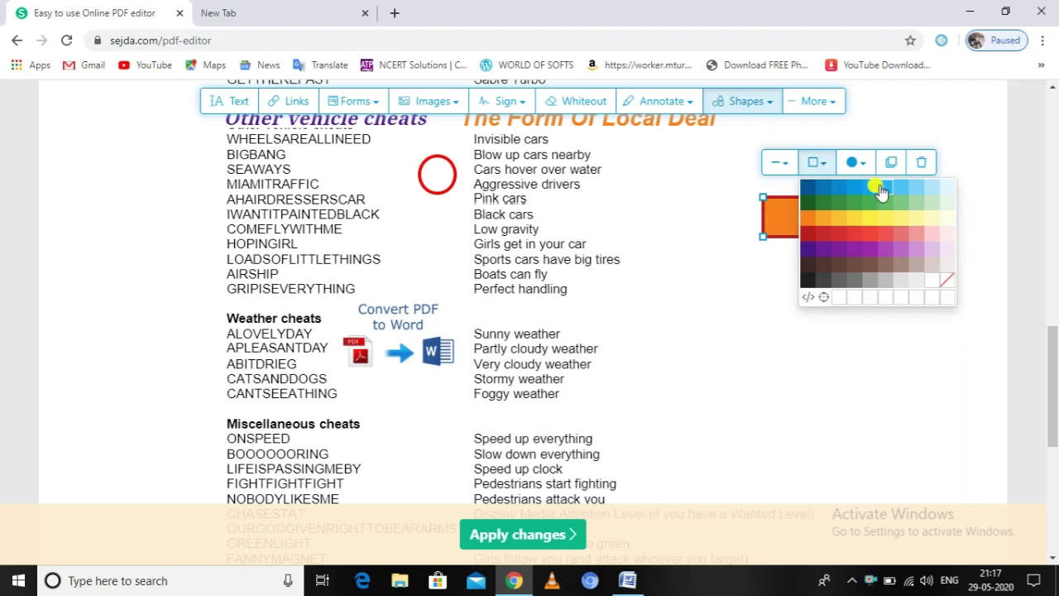
pyautogui.click(808, 188)
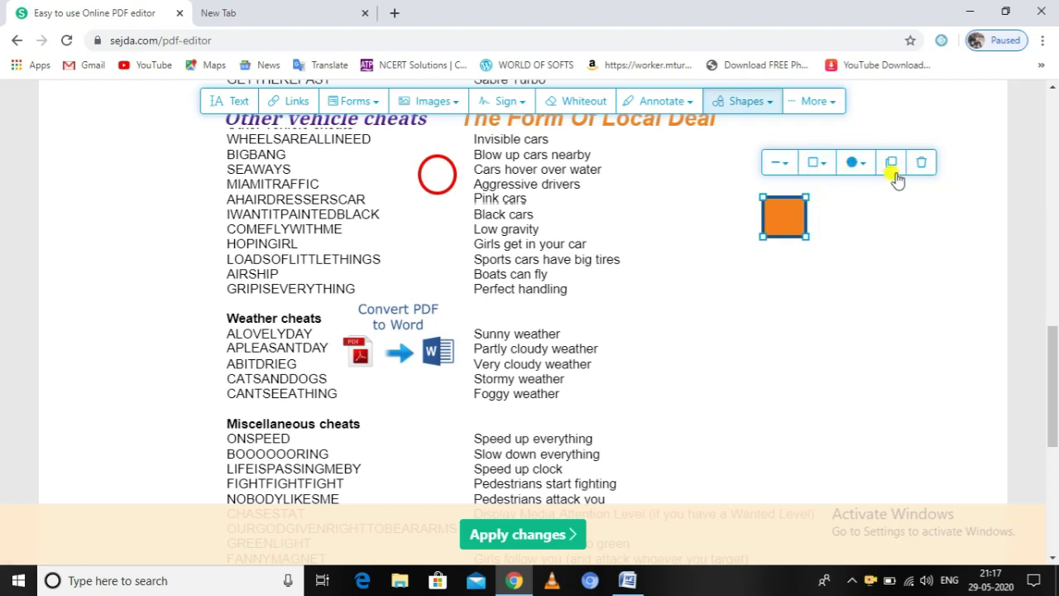
pyautogui.click(855, 163)
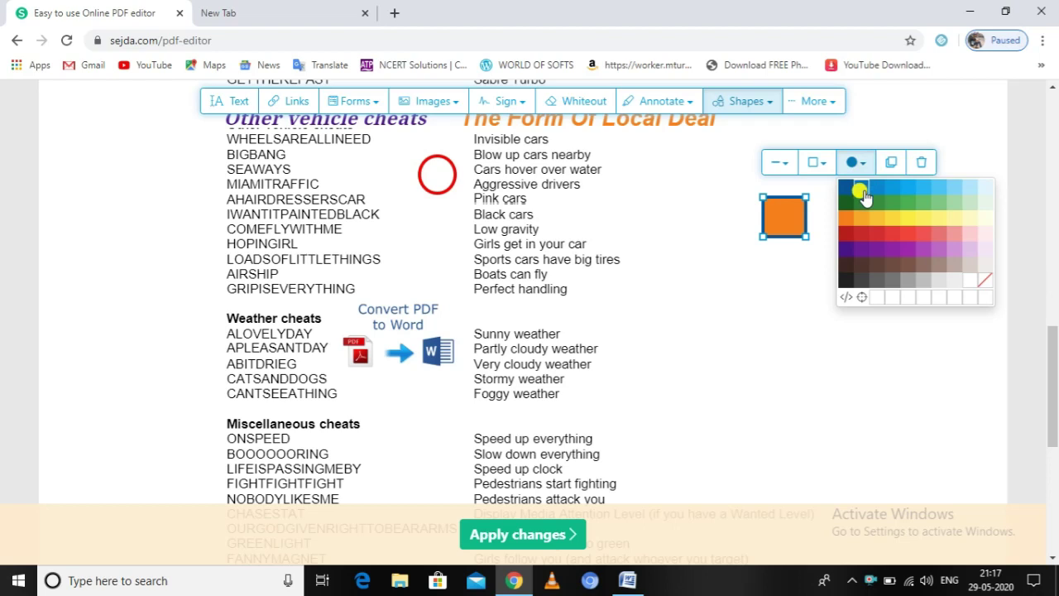
pyautogui.click(852, 192)
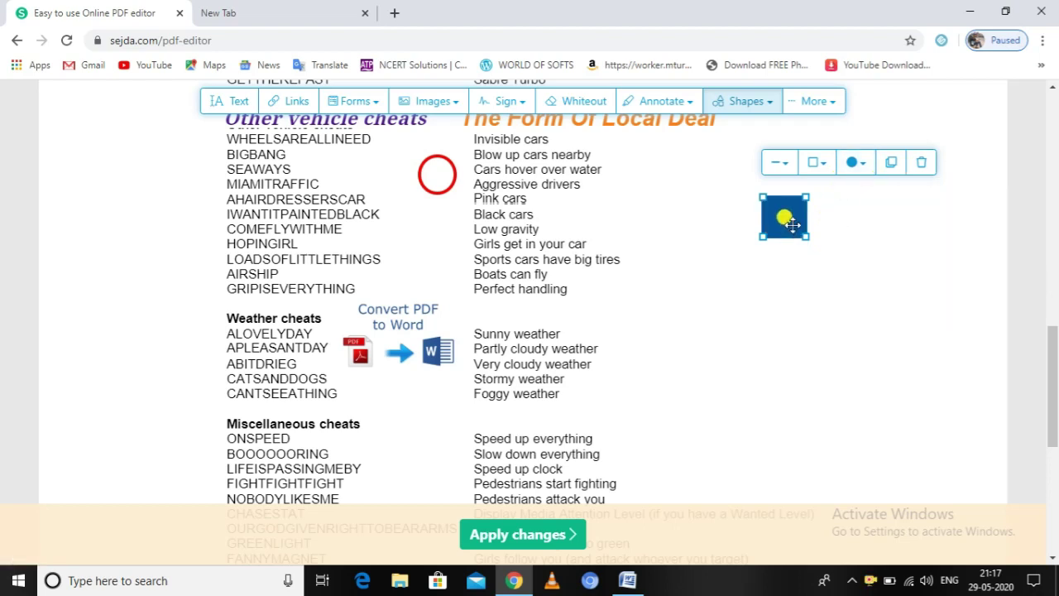
pyautogui.moveTo(792, 223); pyautogui.dragTo(436, 443)
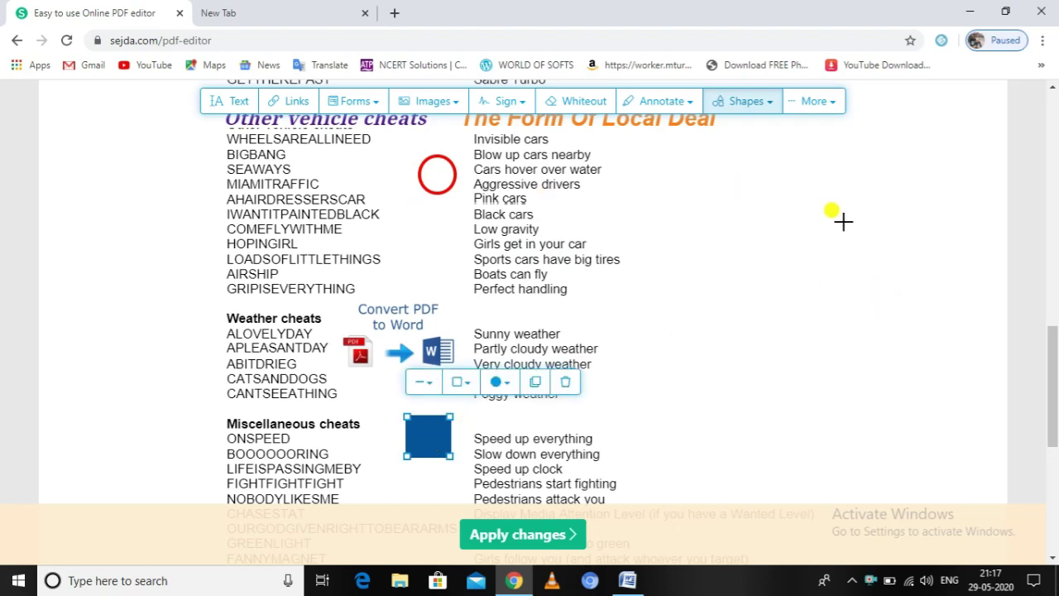
pyautogui.click(880, 232)
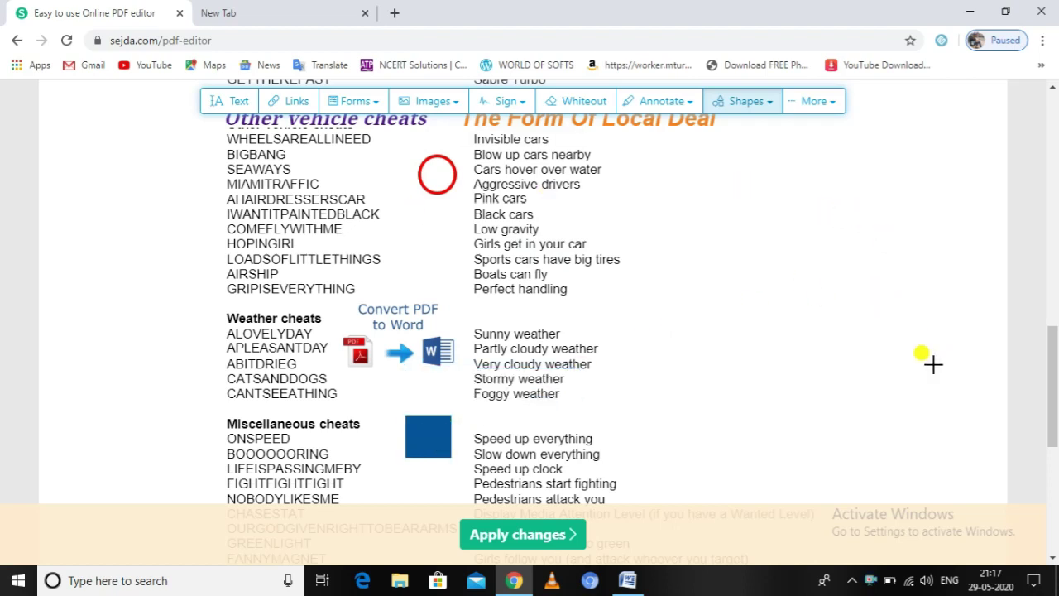
pyautogui.click(226, 101)
pyautogui.scroll(-5, 702, 314)
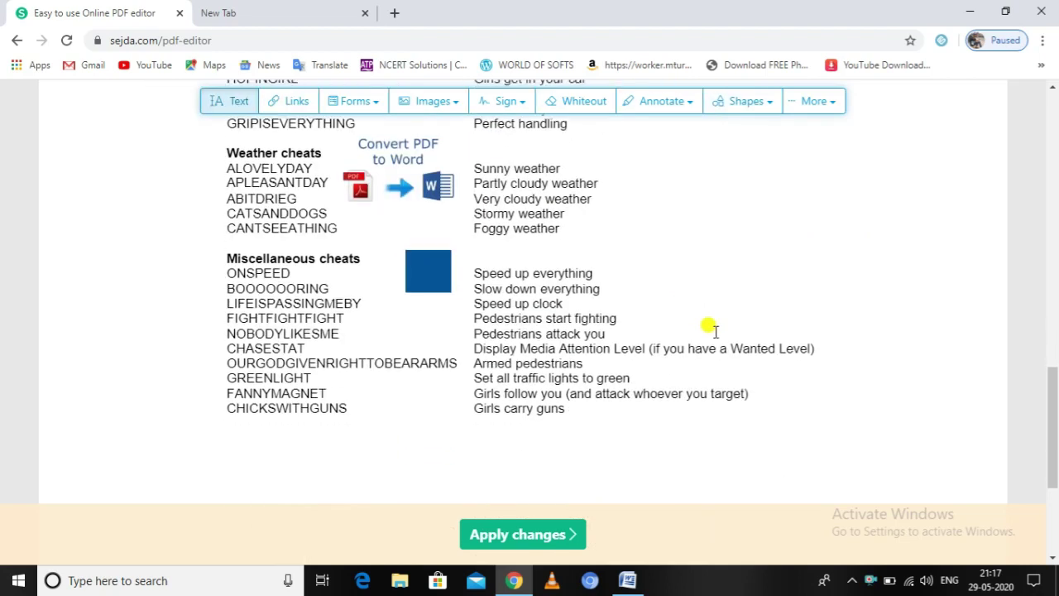
pyautogui.scroll(7, 710, 323)
pyautogui.scroll(8, 717, 321)
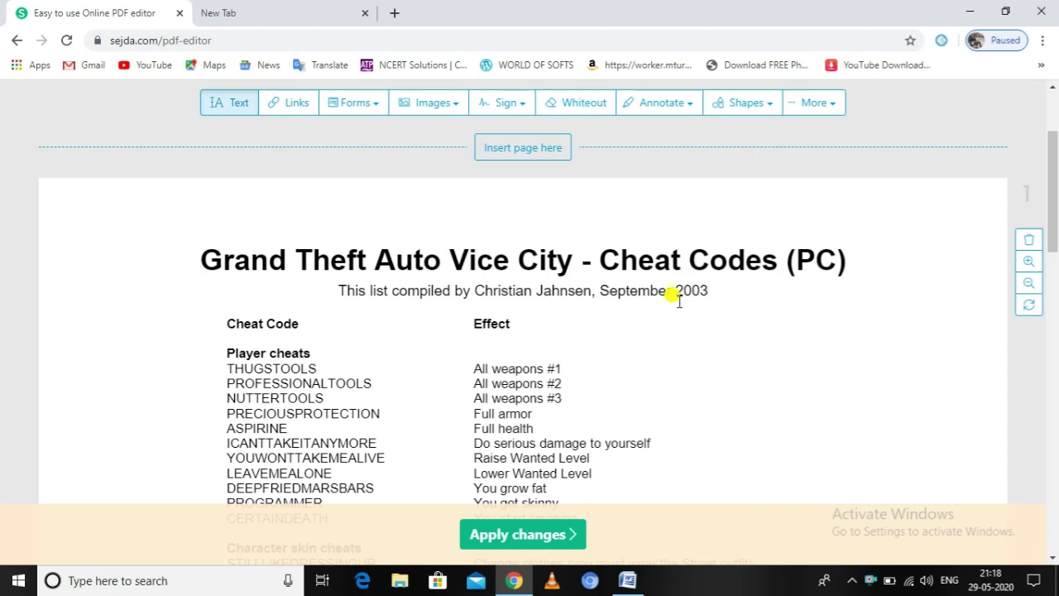
pyautogui.scroll(-2, 671, 296)
pyautogui.scroll(2, 671, 295)
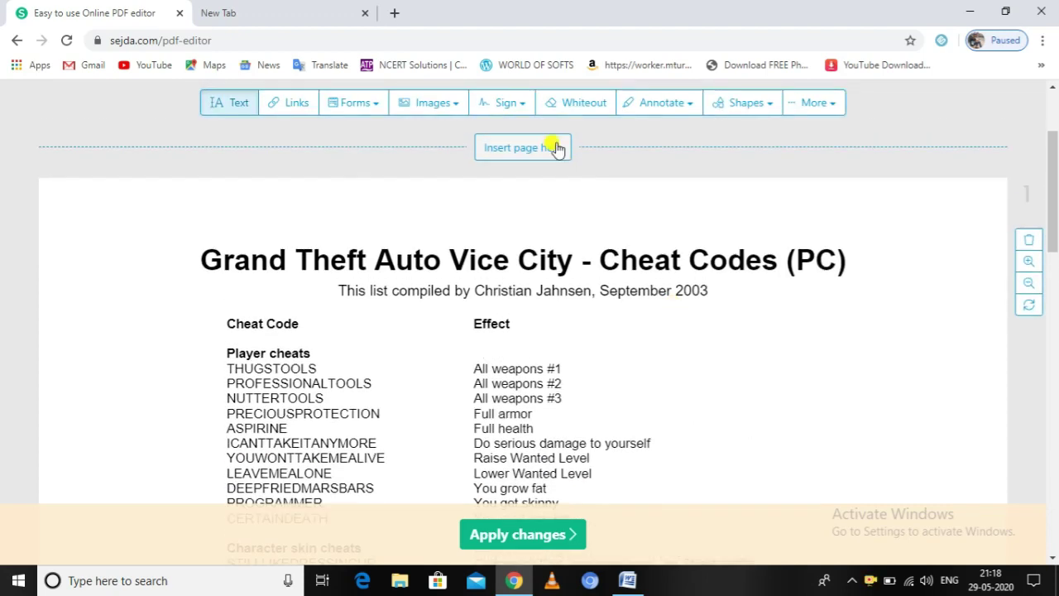
# - Create a new typed signature with the signer's first name in the first handwriting style and save it
pyautogui.click(522, 111)
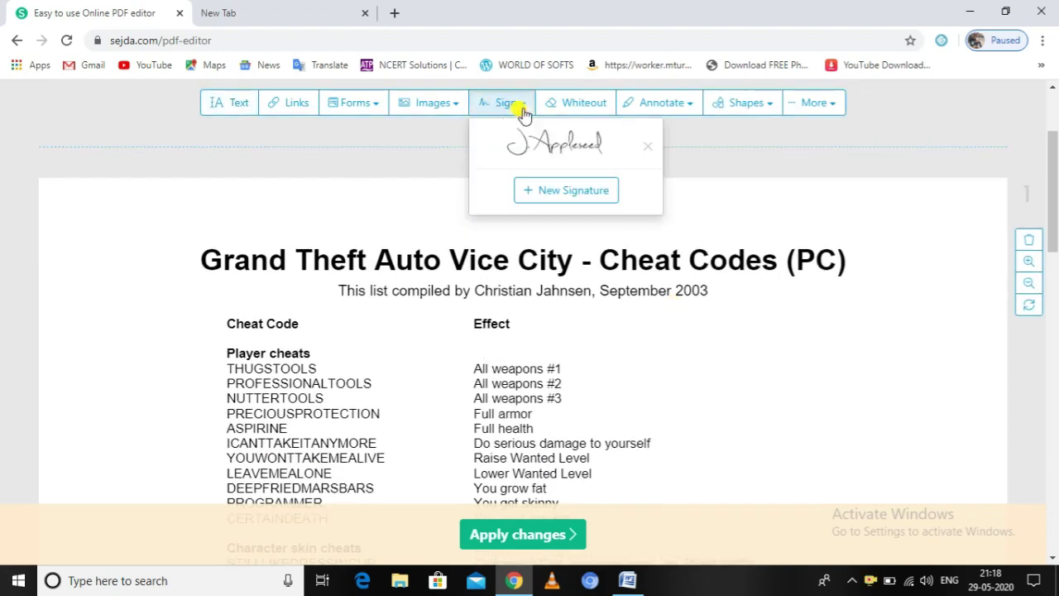
pyautogui.click(569, 192)
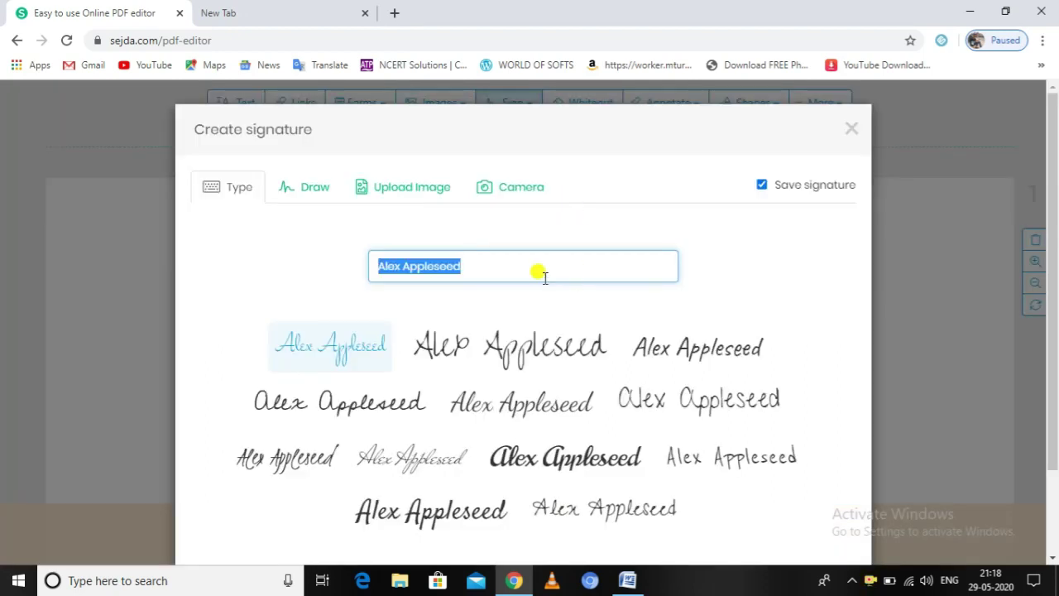
pyautogui.click(506, 266)
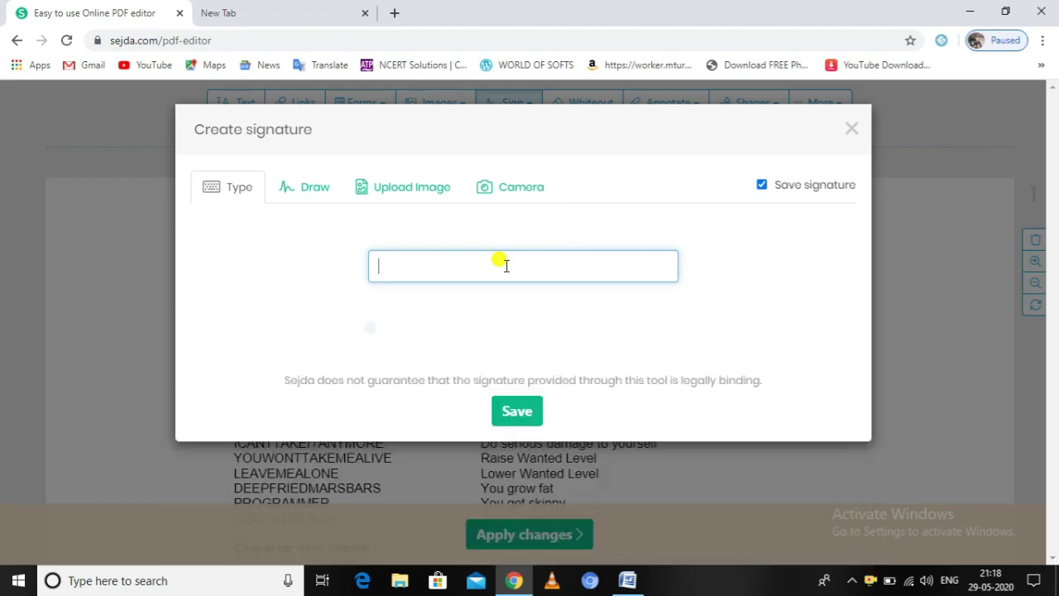
pyautogui.write('Asif')
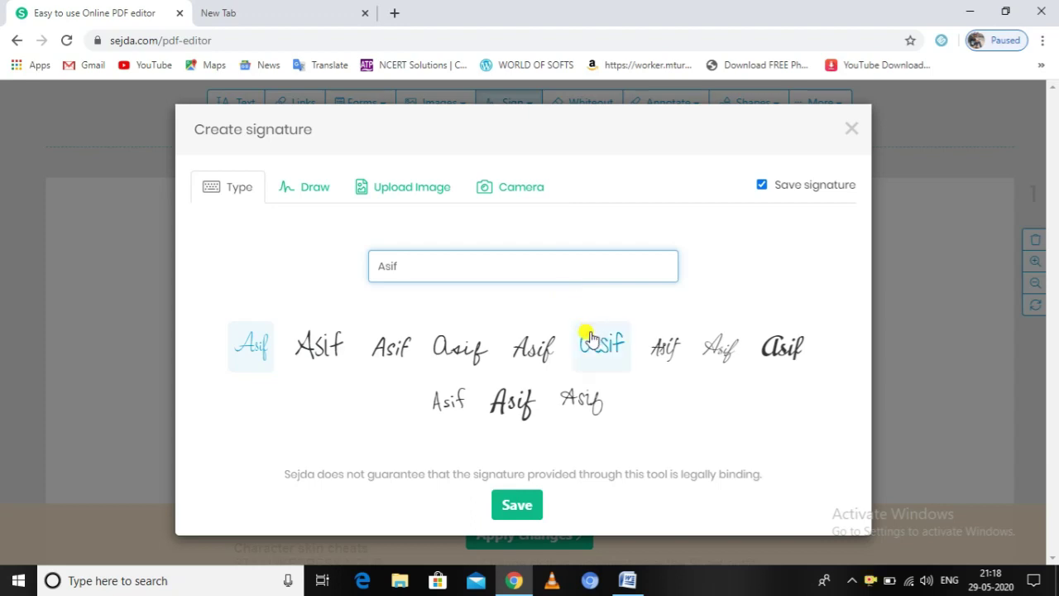
pyautogui.click(250, 346)
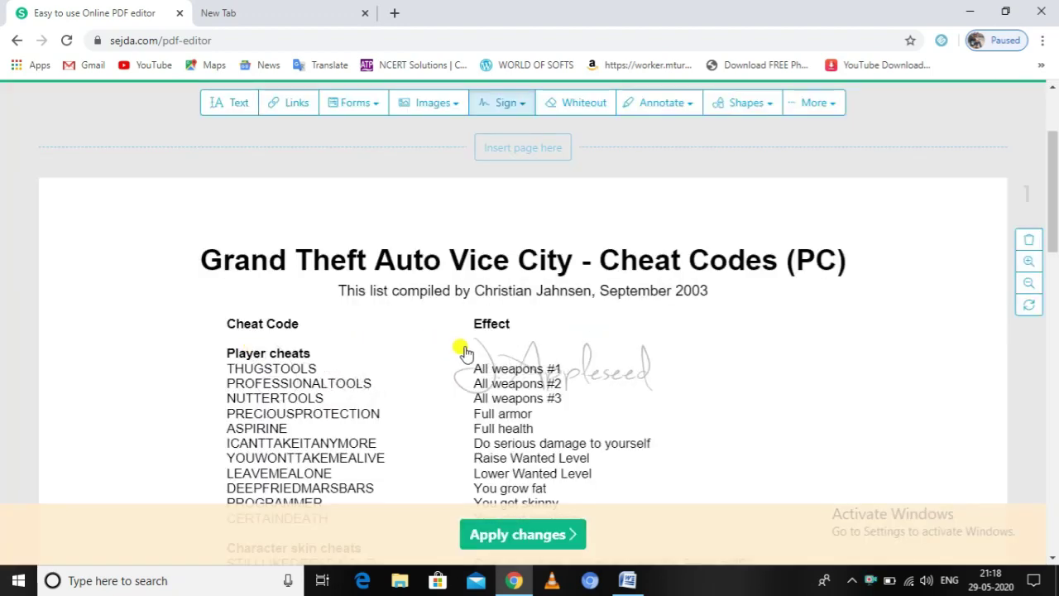
# - Try placing the preset sample signature below the last line of the cheat list, and delete it
pyautogui.scroll(-6, 596, 362)
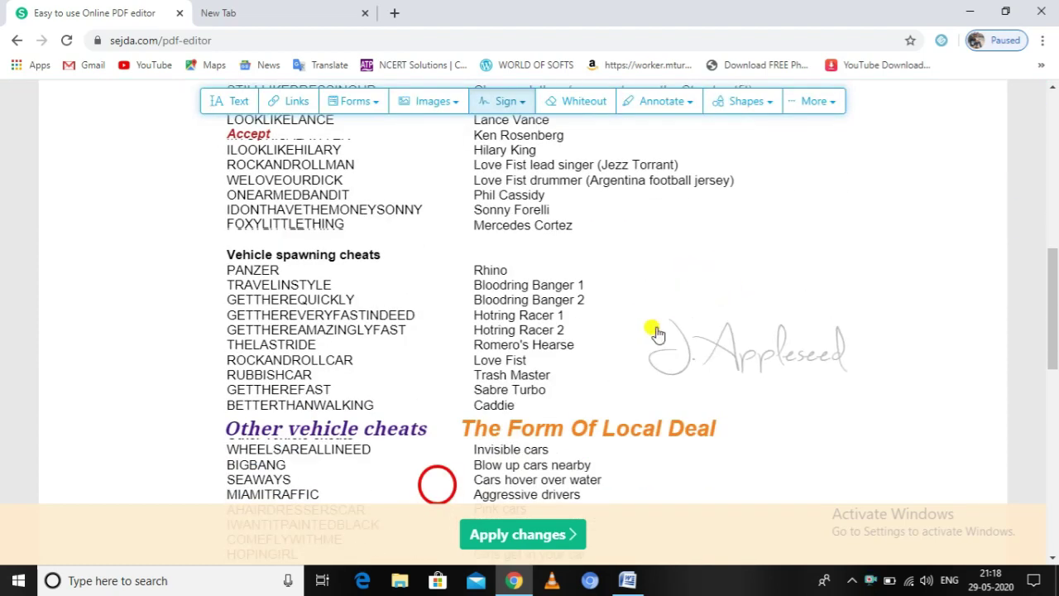
pyautogui.scroll(-6, 655, 333)
pyautogui.scroll(-3, 656, 331)
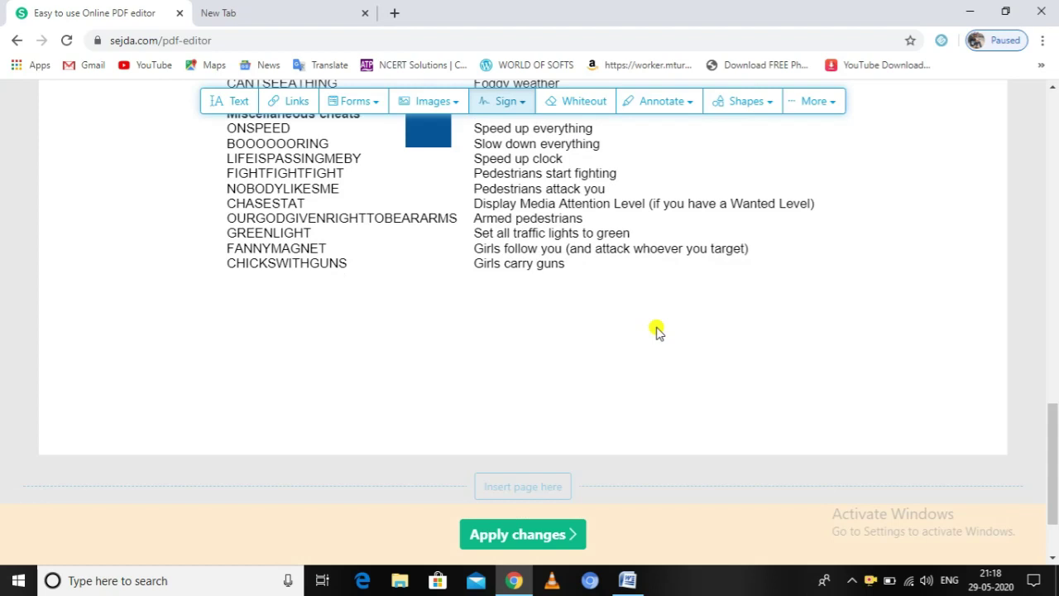
pyautogui.click(420, 300)
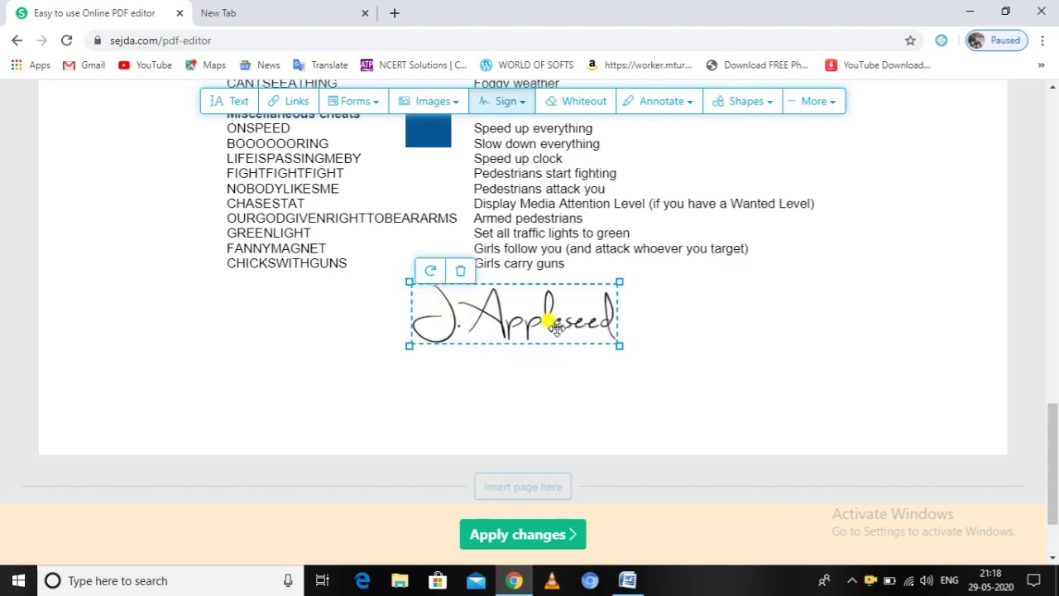
pyautogui.click(461, 275)
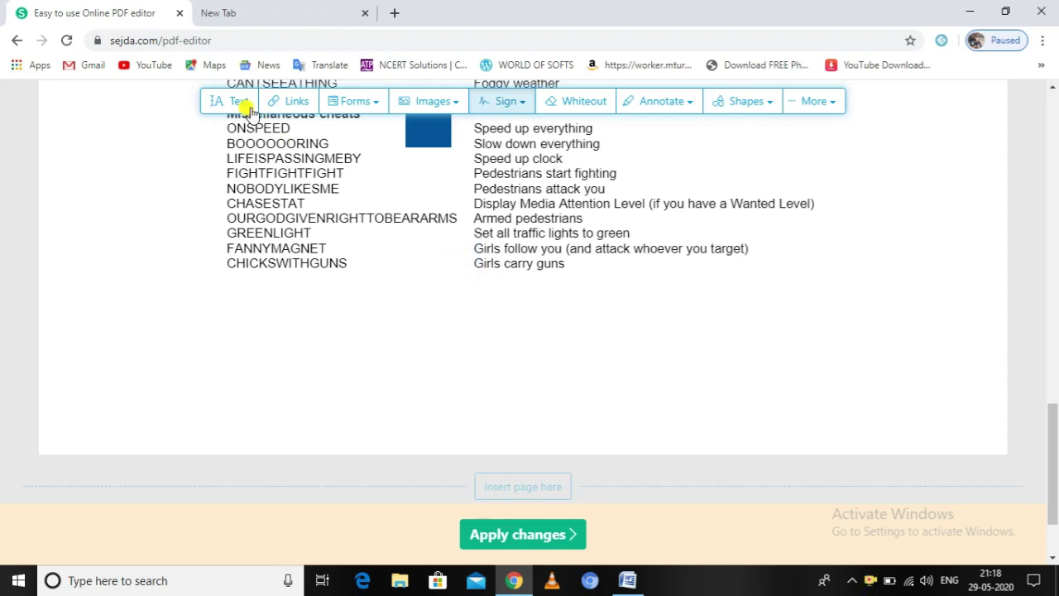
# - Place the saved typed signature below the "Girls carry guns" line and enlarge it slightly
pyautogui.click(505, 103)
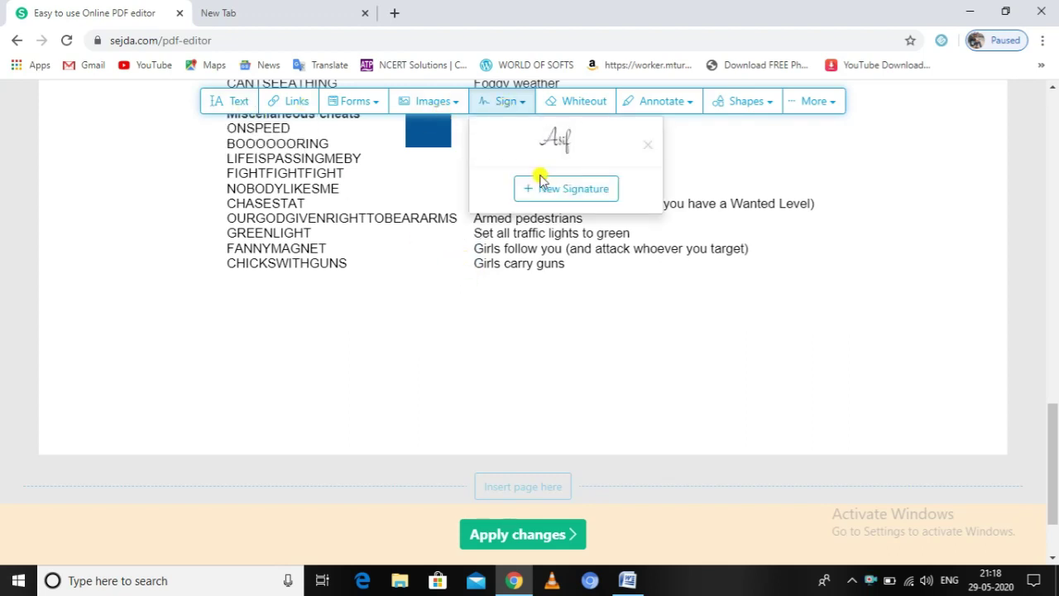
pyautogui.click(554, 153)
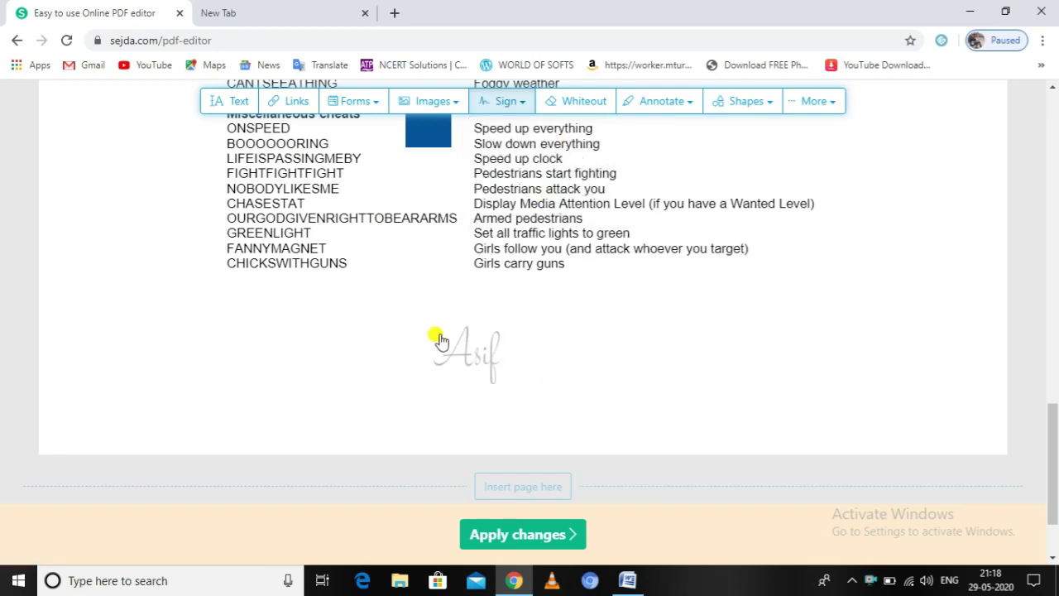
pyautogui.click(503, 335)
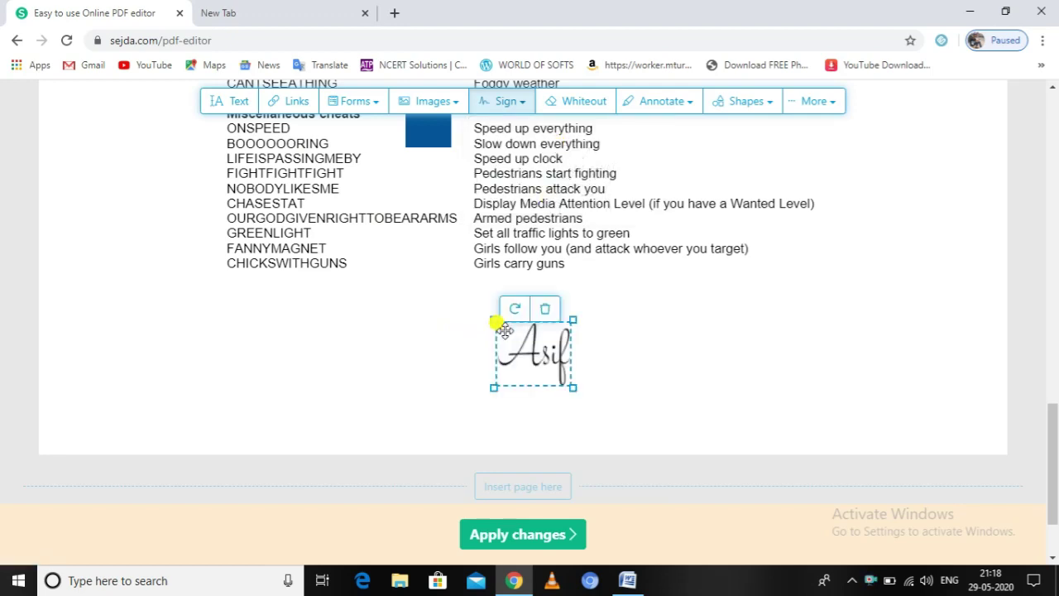
pyautogui.moveTo(568, 380); pyautogui.dragTo(620, 393)
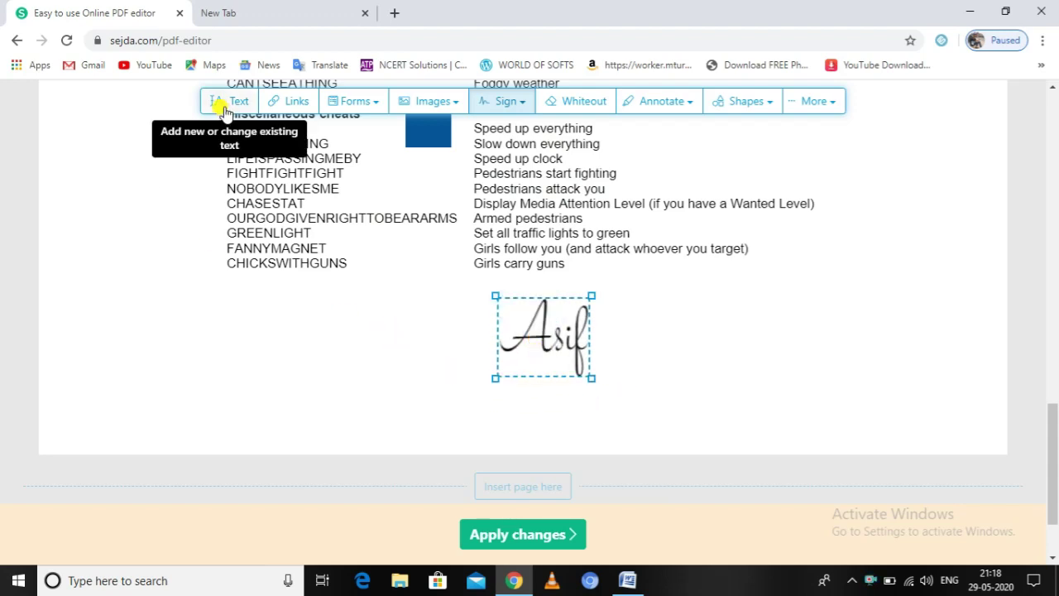
pyautogui.click(81, 209)
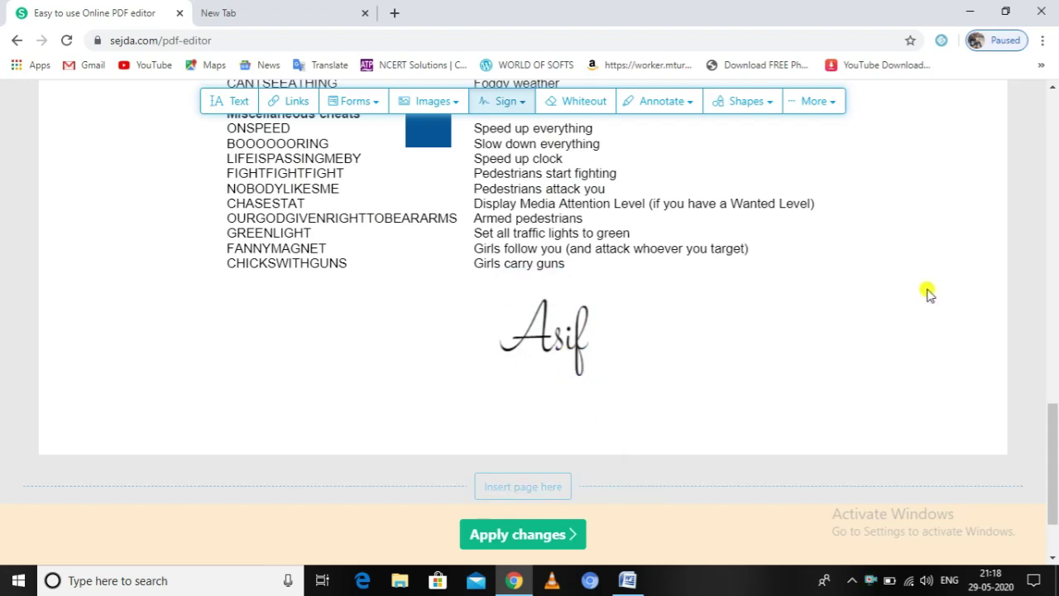
# - Review the edited page from start to end and apply the changes to the PDF
pyautogui.scroll(12, 927, 294)
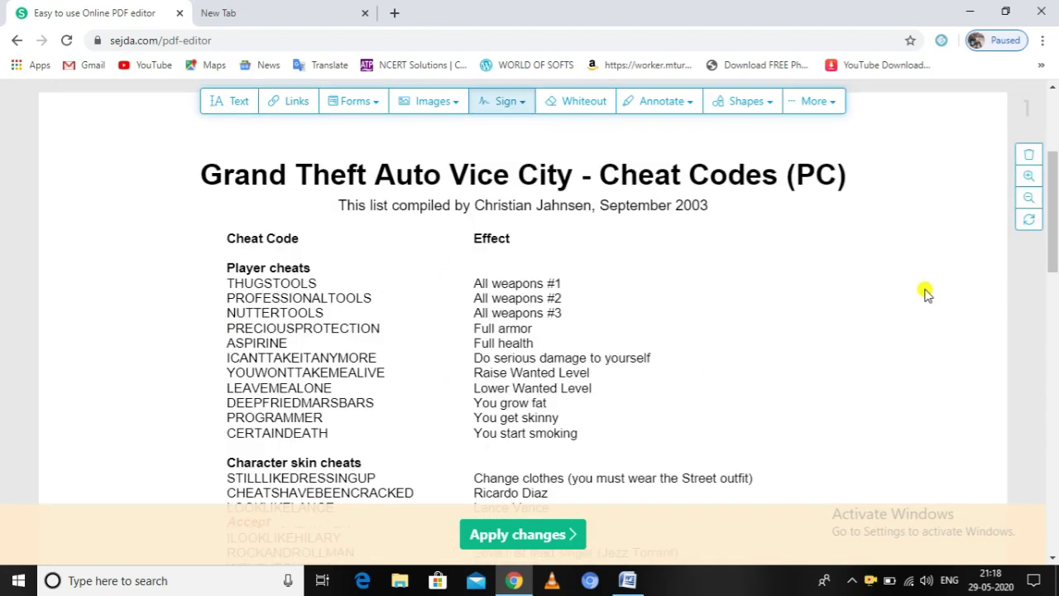
pyautogui.scroll(3, 927, 293)
pyautogui.scroll(-15, 927, 294)
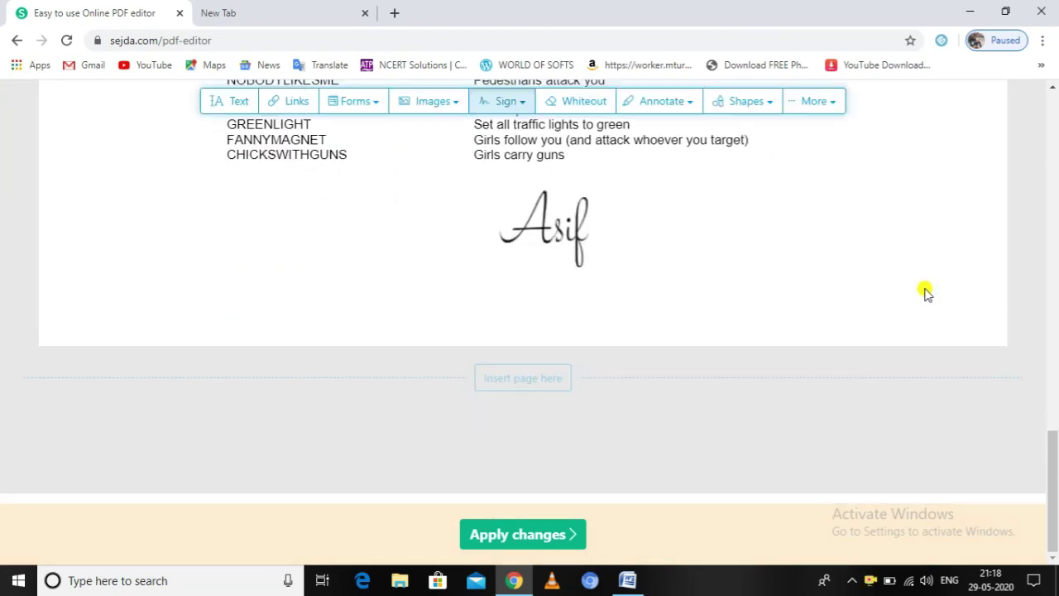
pyautogui.click(558, 539)
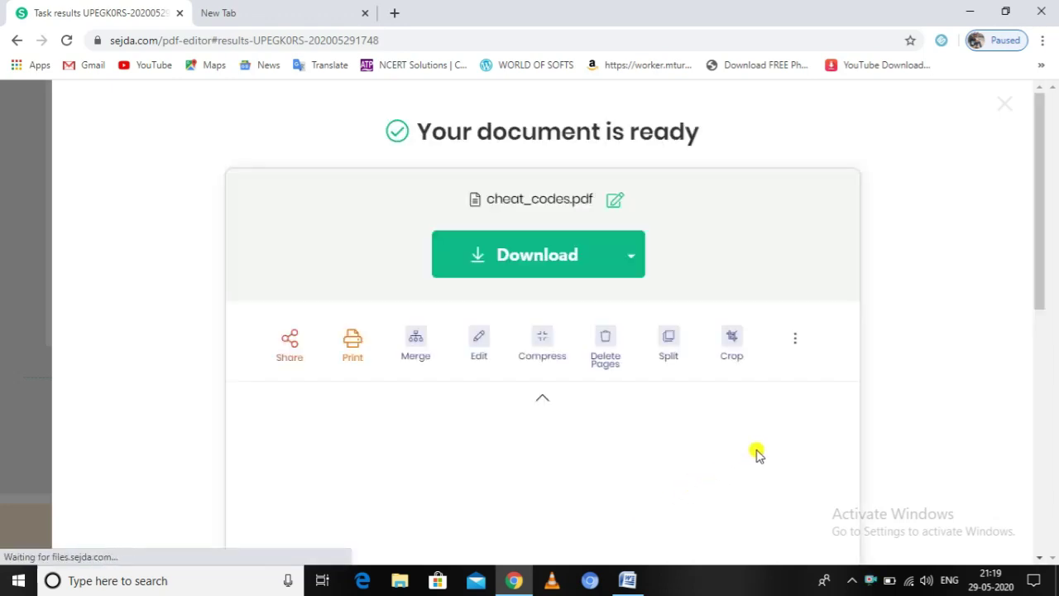
# - Check the preview of the finished cheat_codes.pdf from the title down to the signature
pyautogui.scroll(-4, 828, 390)
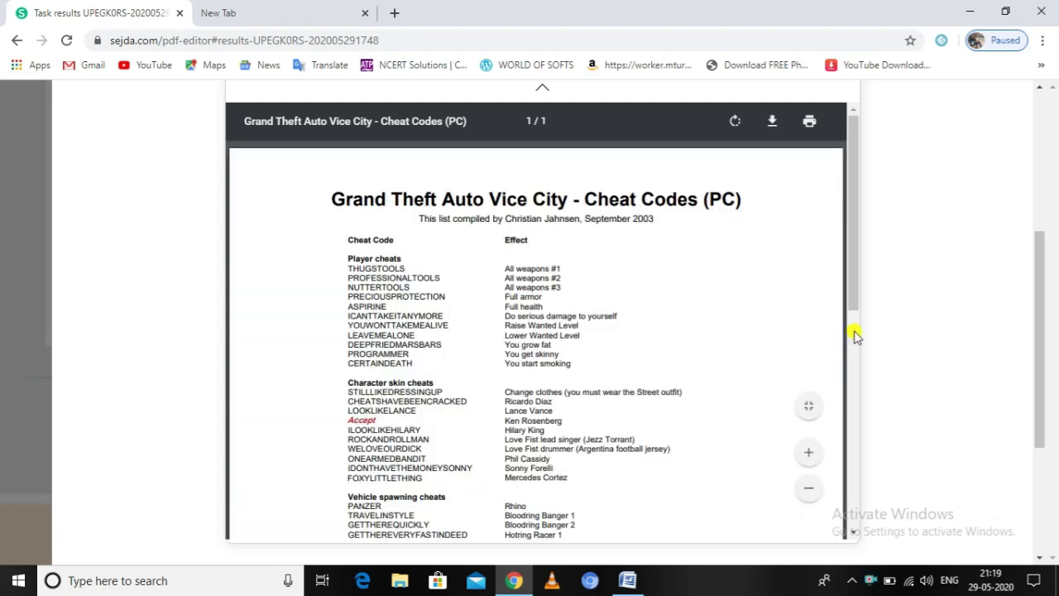
pyautogui.moveTo(853, 300); pyautogui.dragTo(852, 399)
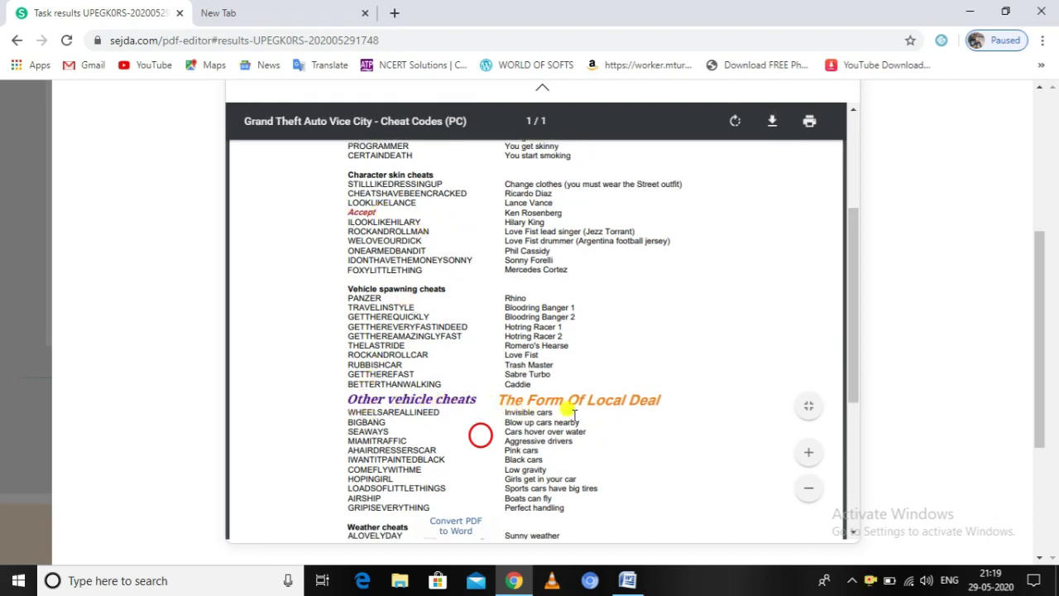
pyautogui.moveTo(858, 371); pyautogui.dragTo(859, 452)
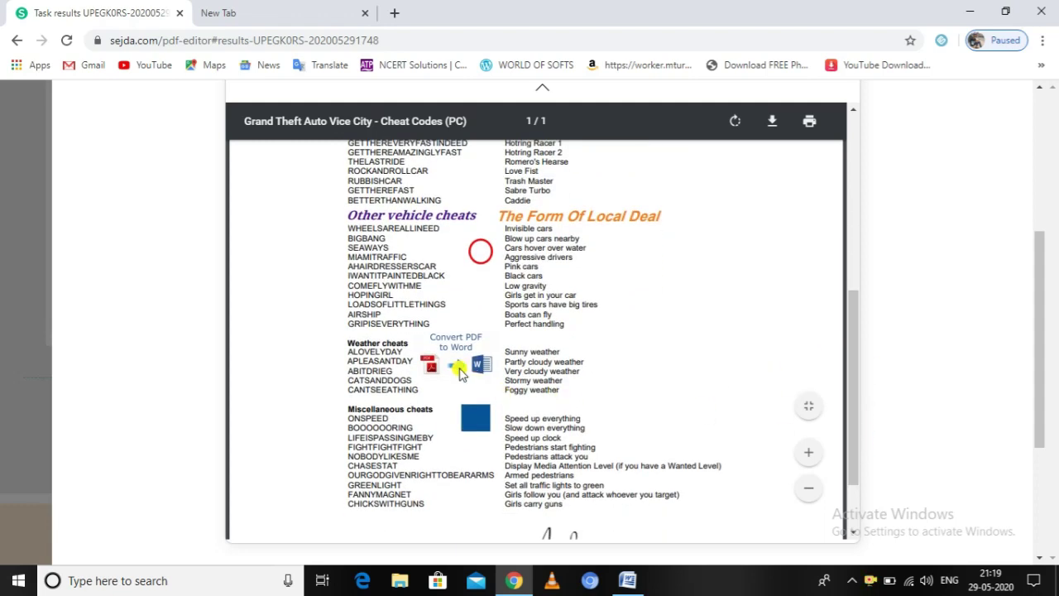
pyautogui.moveTo(851, 366); pyautogui.dragTo(856, 438)
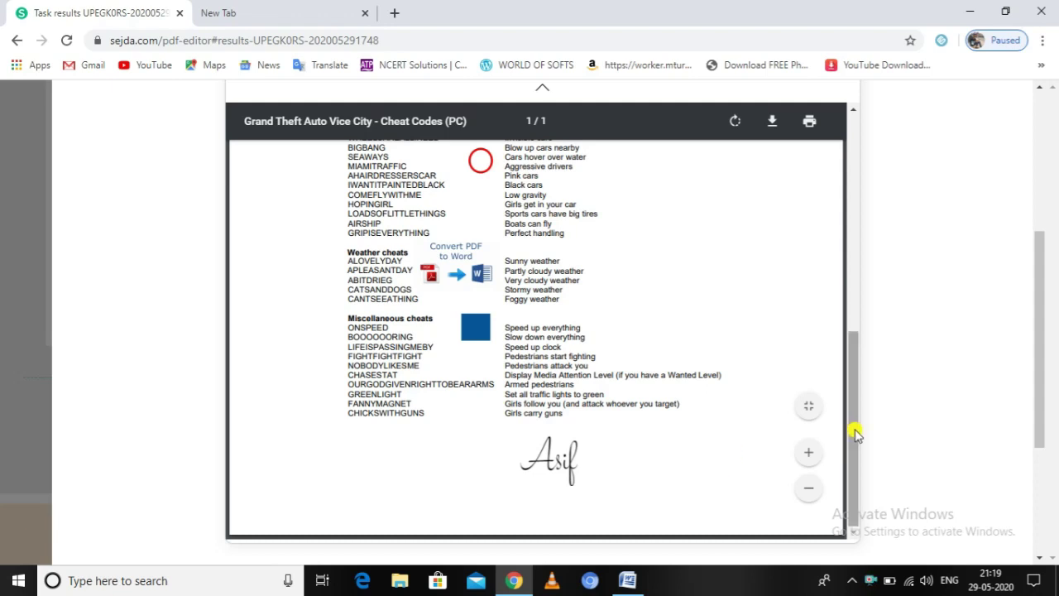
pyautogui.scroll(6, 861, 418)
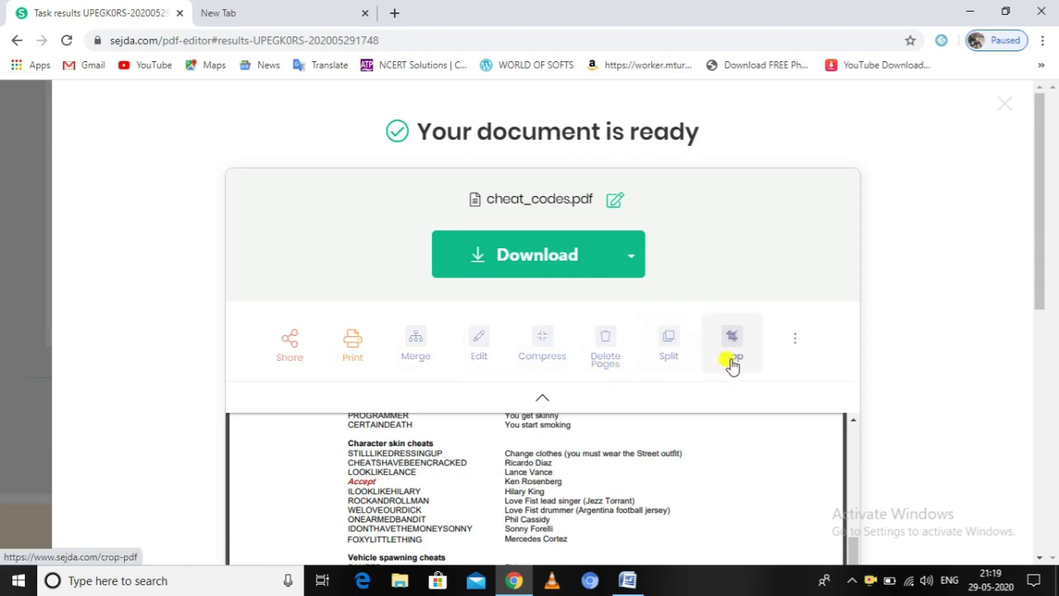
# - Download the finished cheat_codes.pdf and open the downloaded file in the browser
pyautogui.click(555, 269)
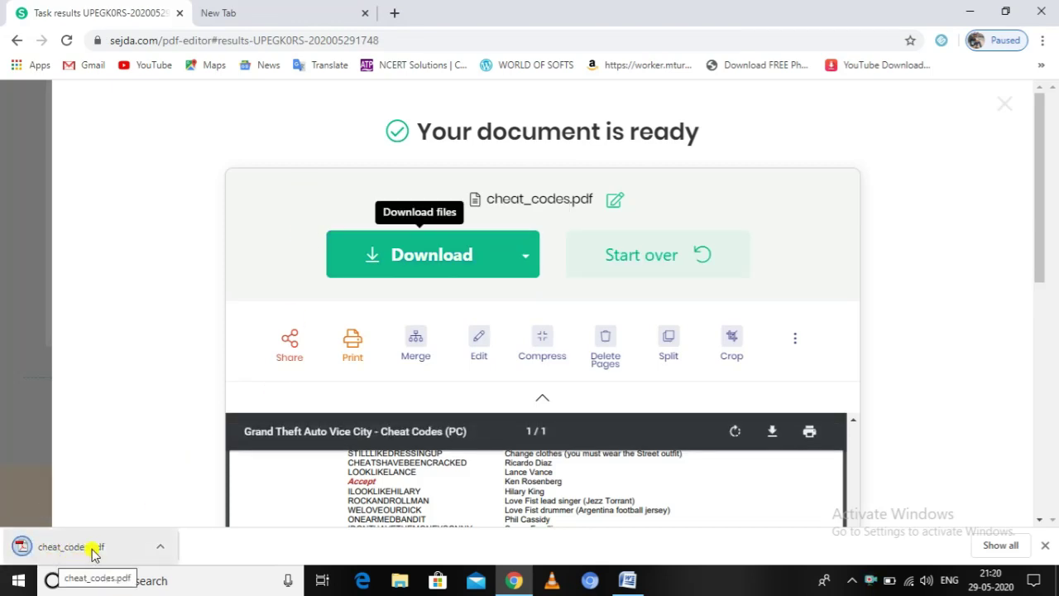
pyautogui.click(163, 550)
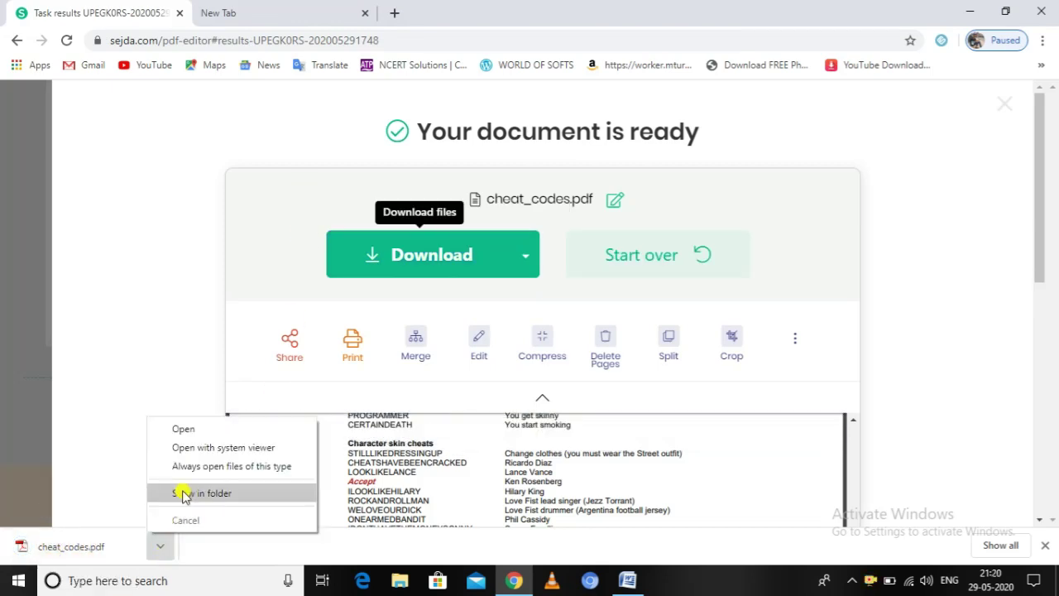
pyautogui.click(183, 430)
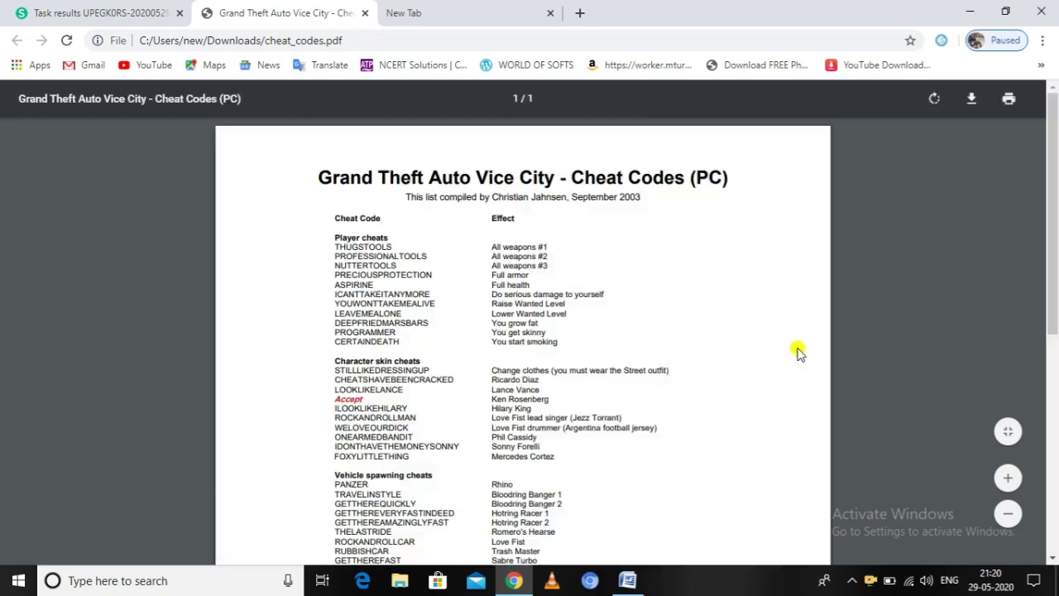
# - Examine the downloaded PDF at a larger zoom, checking the restyled headings, circle, inserted image and blue square
pyautogui.scroll(-3, 799, 348)
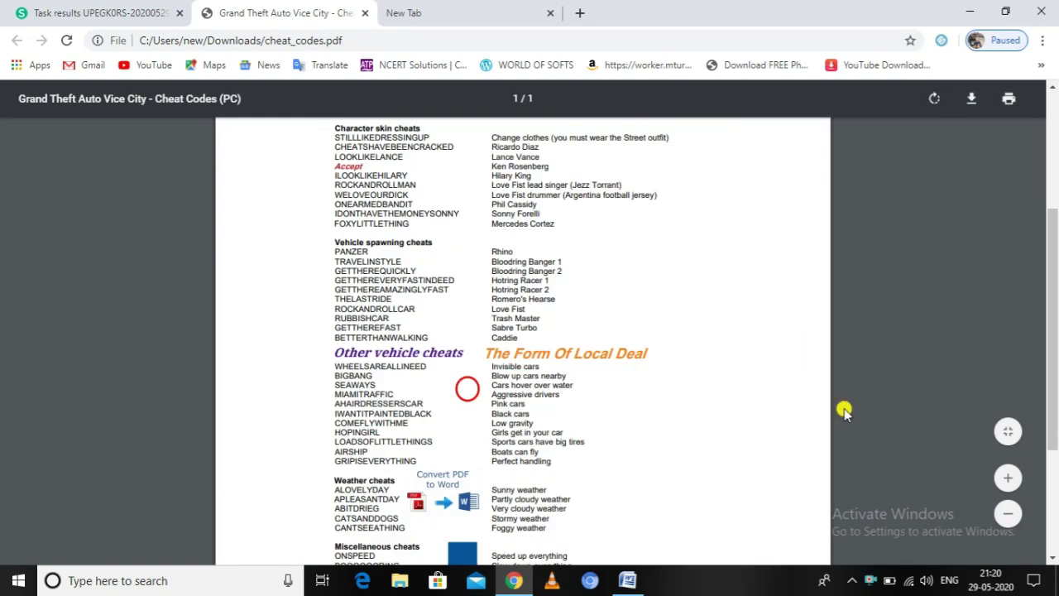
pyautogui.click(1007, 479)
pyautogui.click(1006, 479)
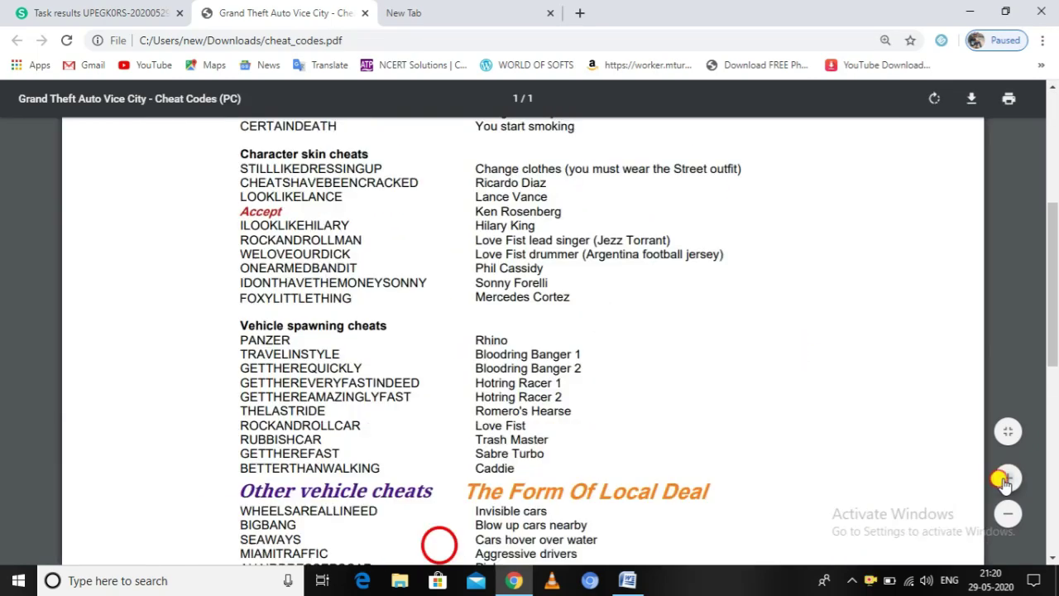
pyautogui.click(1006, 478)
pyautogui.scroll(-5, 764, 406)
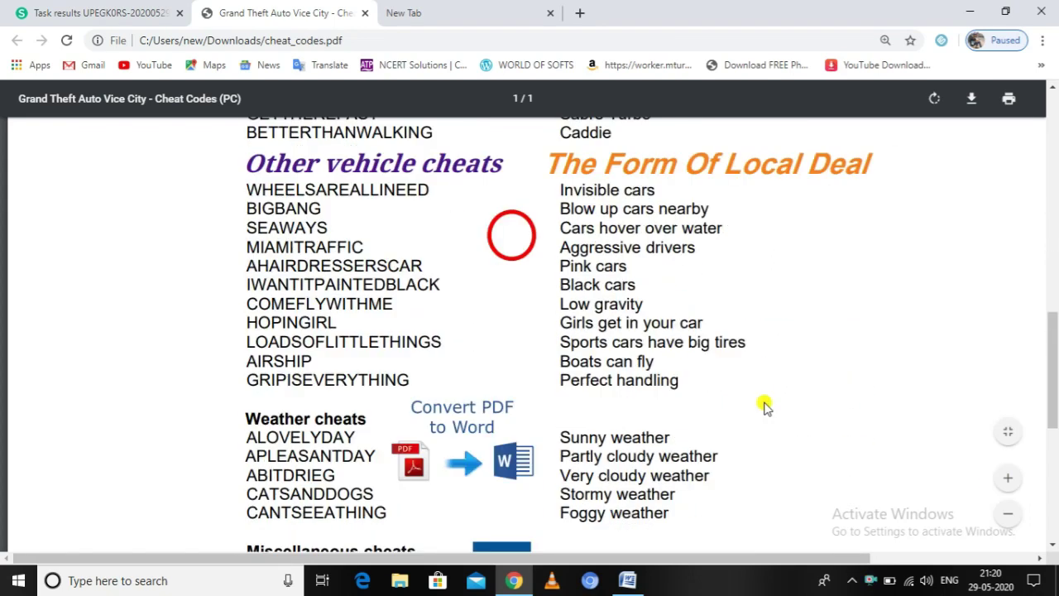
pyautogui.scroll(-5, 764, 407)
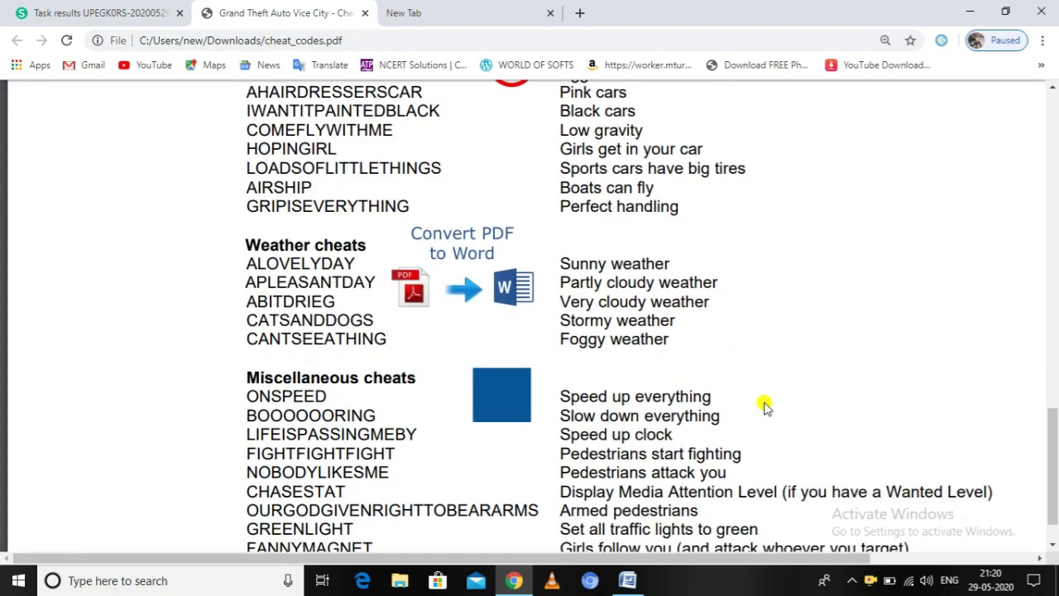
pyautogui.scroll(15, 804, 326)
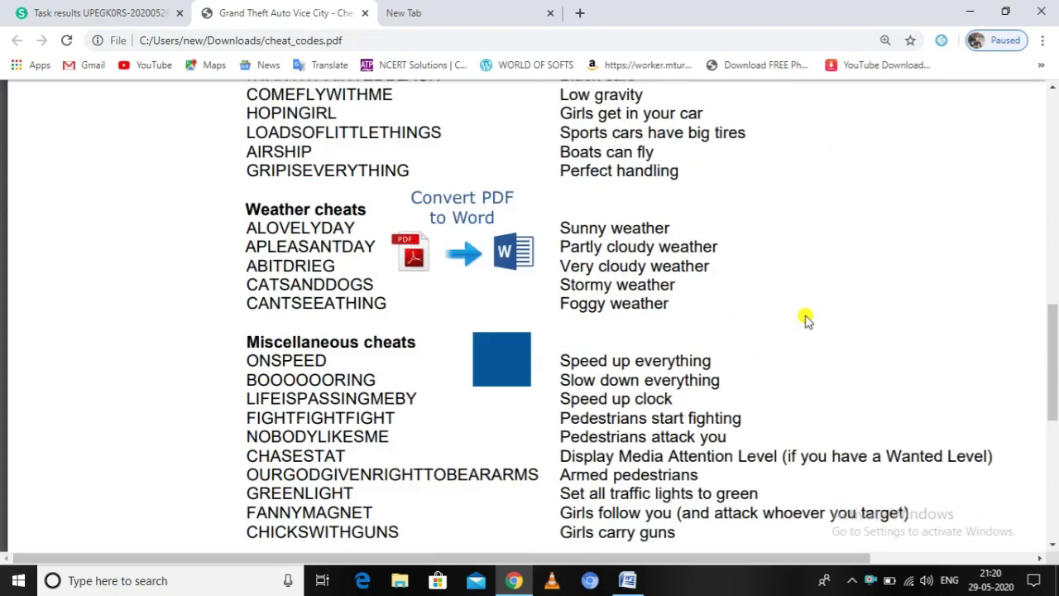
pyautogui.scroll(2, 817, 331)
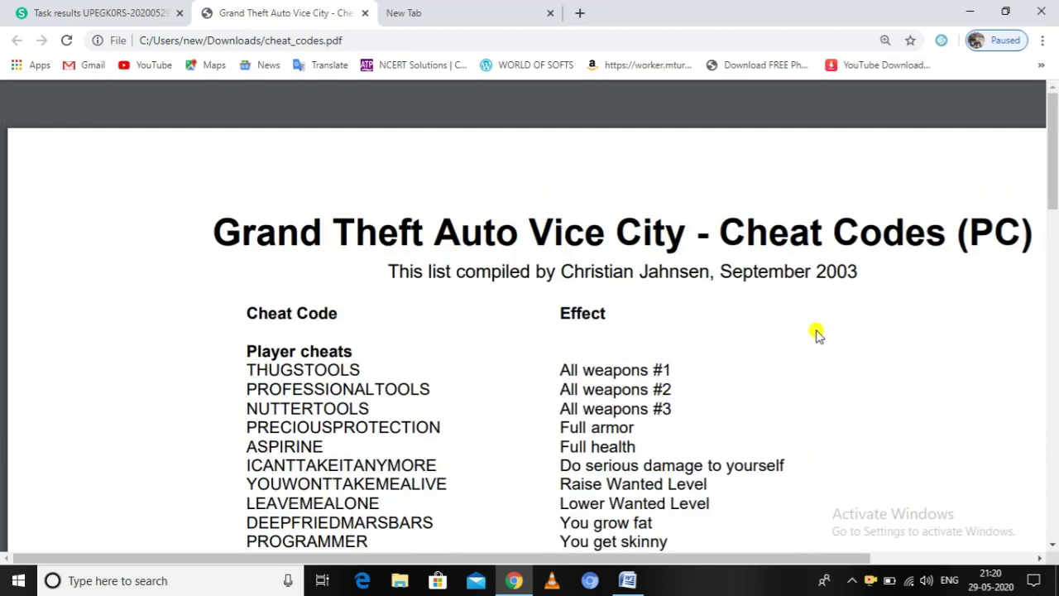